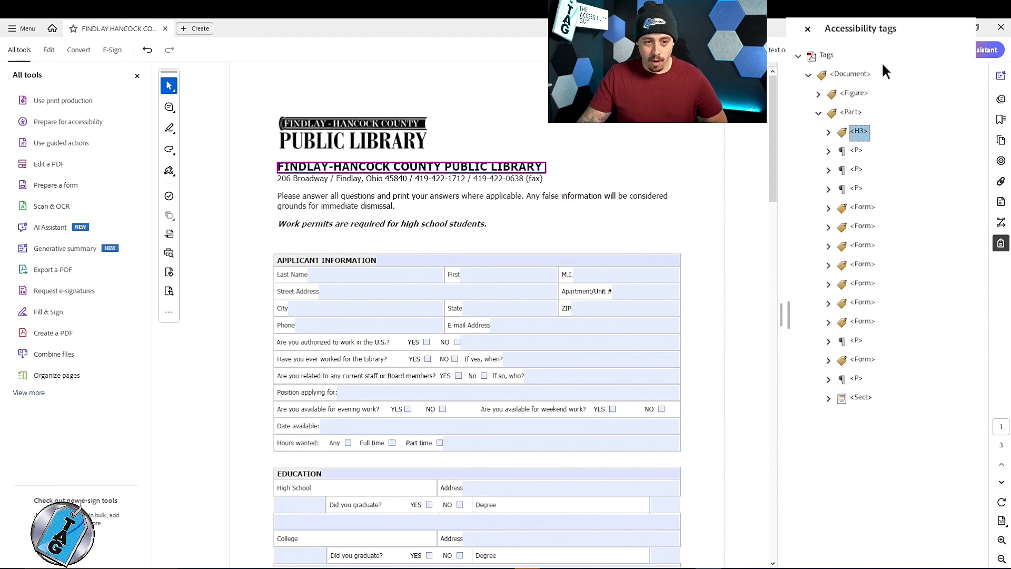
# - Change the tag of the FINDLAY-HANCOCK COUNTY PUBLIC LIBRARY heading to H1
pyautogui.press('F2')
pyautogui.press('BackSpace')
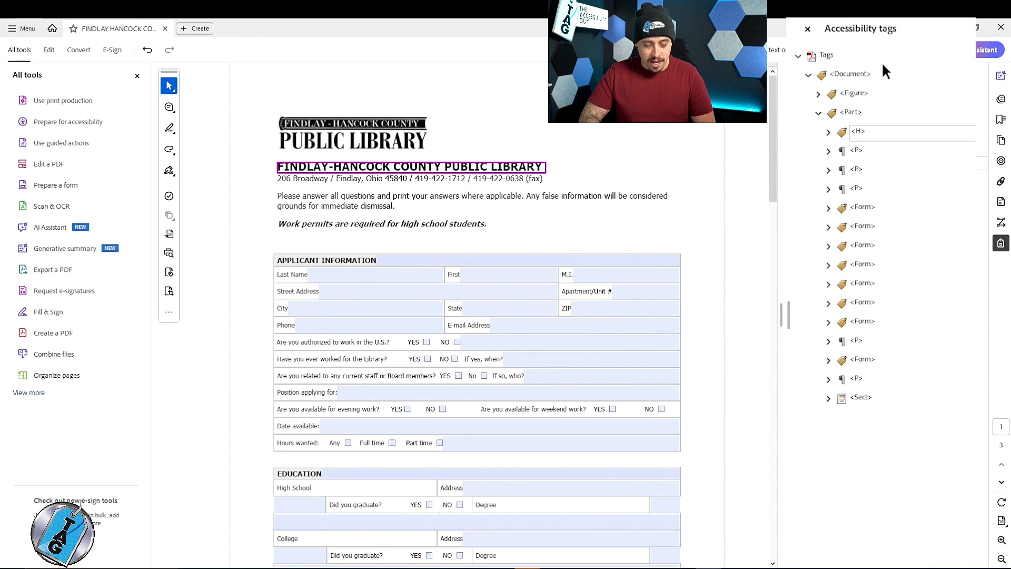
pyautogui.write('1')
pyautogui.press('Return')
# - Examine the paragraph tags and the row tags inside the first Form tag, which covers the Applicant Information section
pyautogui.press('Down')
pyautogui.press('Down')
pyautogui.press('Down')
pyautogui.press('Down')
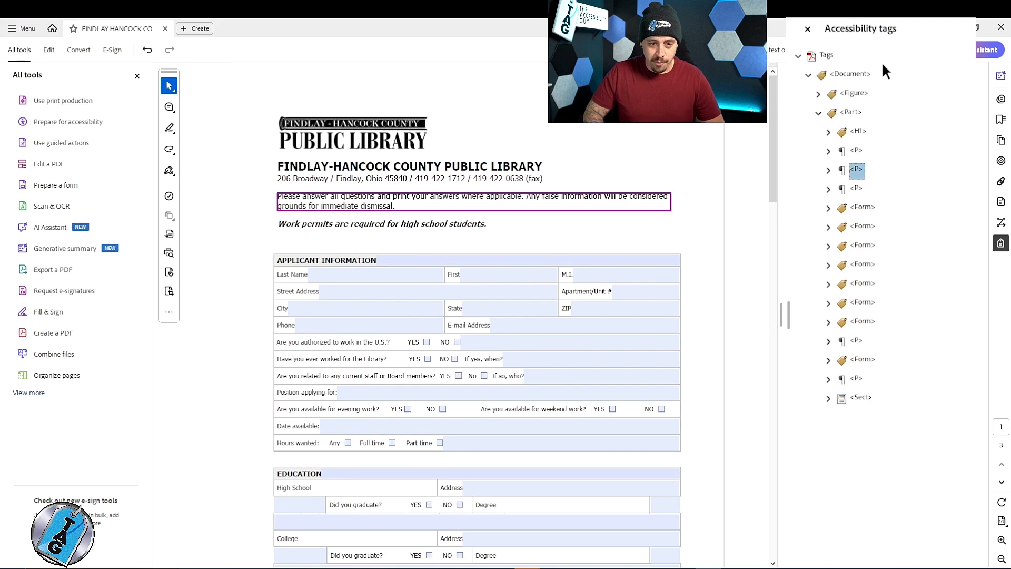
pyautogui.press('Right')
pyautogui.press('Down')
pyautogui.press('Down')
pyautogui.press('Down')
pyautogui.press('Down')
pyautogui.press('Down')
pyautogui.press('Down')
pyautogui.press('Down')
pyautogui.press('Down')
pyautogui.press('Down')
pyautogui.press('Down')
pyautogui.press('Down')
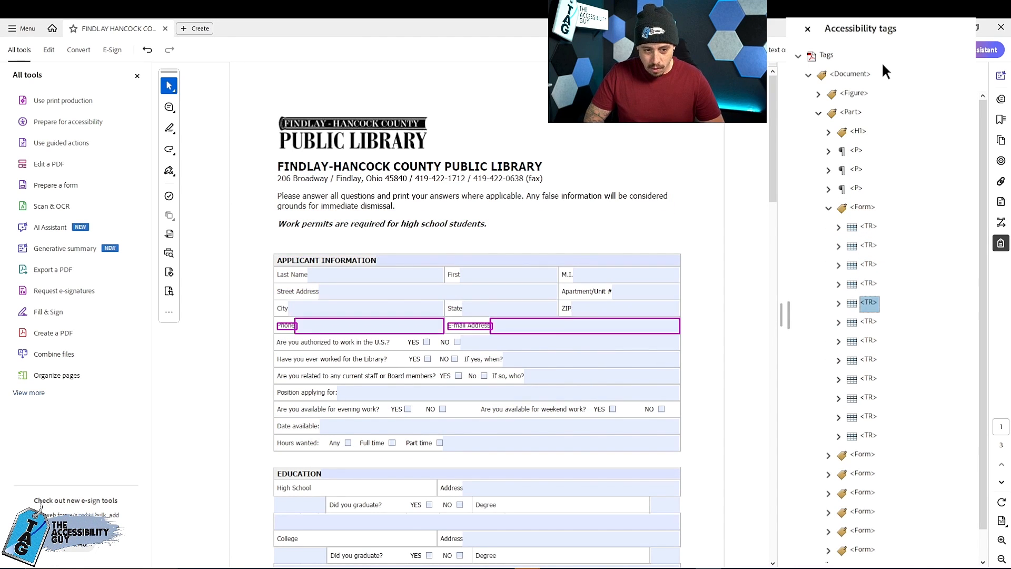
pyautogui.press('Down')
pyautogui.press('Down')
pyautogui.press('Up')
pyautogui.press('Up')
pyautogui.press('Up')
pyautogui.press('Up')
pyautogui.press('Up')
pyautogui.press('Up')
pyautogui.press('Up')
pyautogui.press('Up')
pyautogui.press('Up')
pyautogui.press('Up')
pyautogui.press('Up')
pyautogui.press('Up')
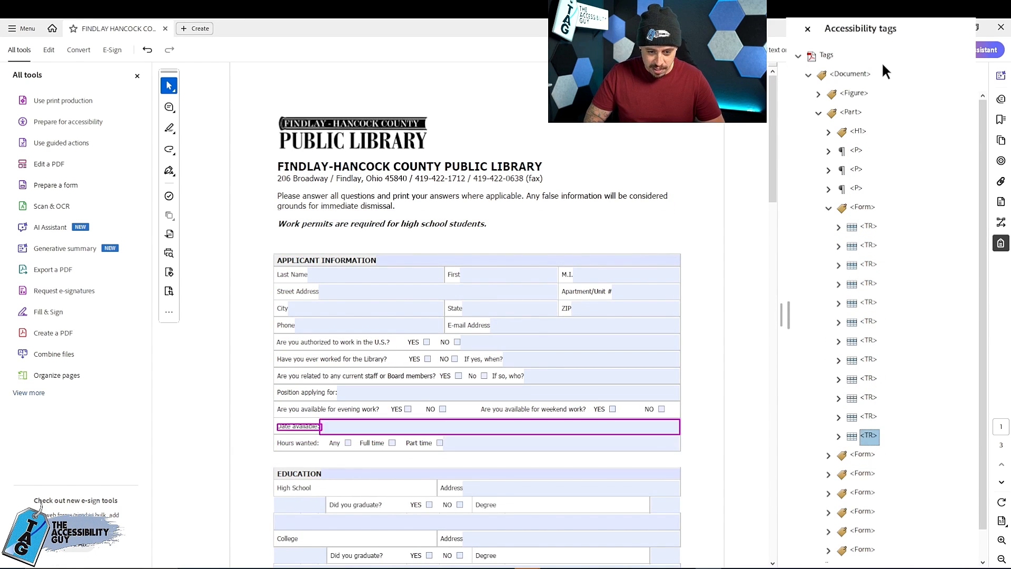
pyautogui.press('Up')
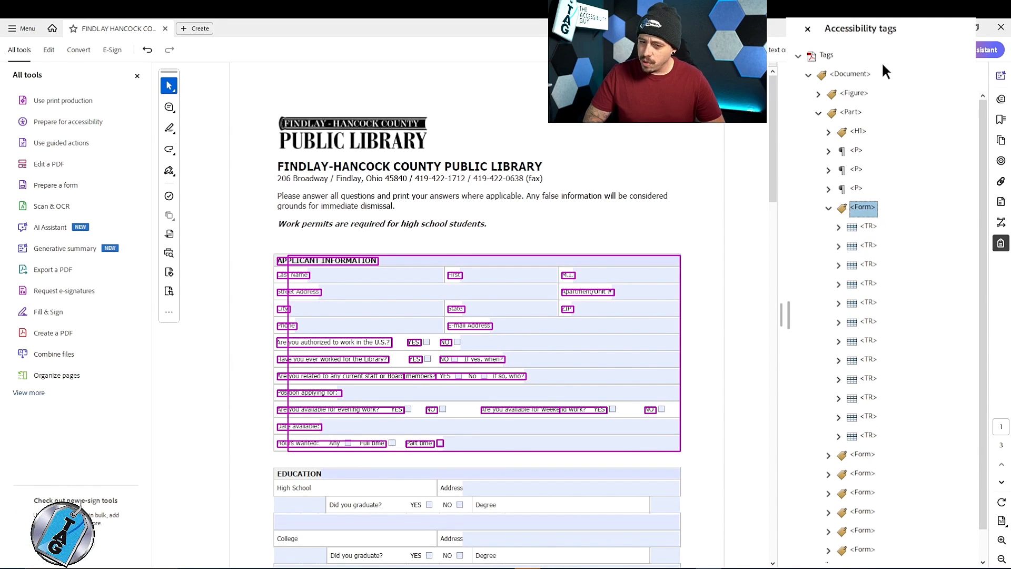
# - Examine the row tags inside the second Form tag and the placement of the Education section's fields on the page
pyautogui.press('Left')
pyautogui.press('Down')
pyautogui.press('Right')
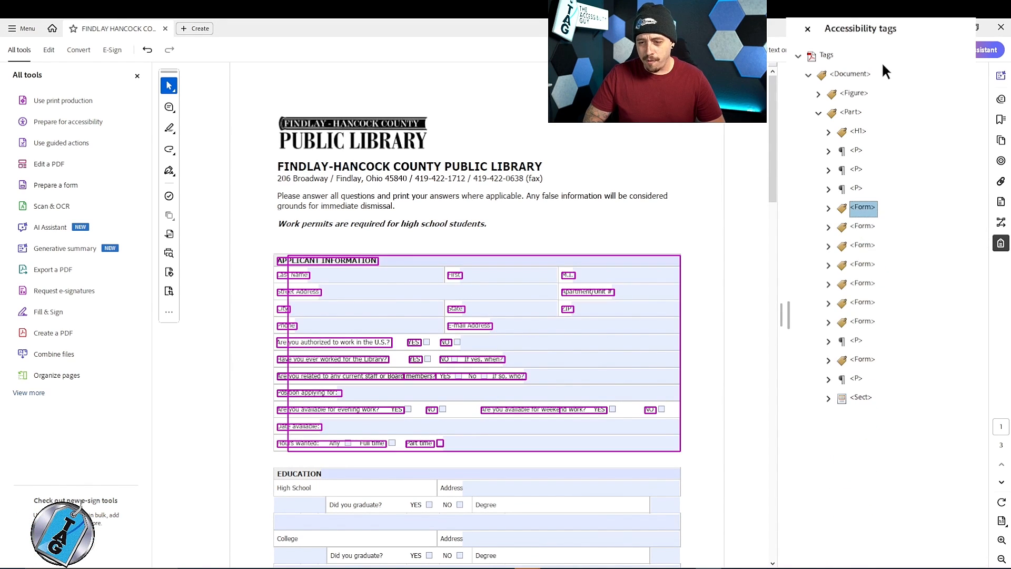
pyautogui.press('Down')
pyautogui.press('Down')
pyautogui.press('Down')
pyautogui.press('Down')
pyautogui.press('Down')
pyautogui.press('Down')
pyautogui.press('Down')
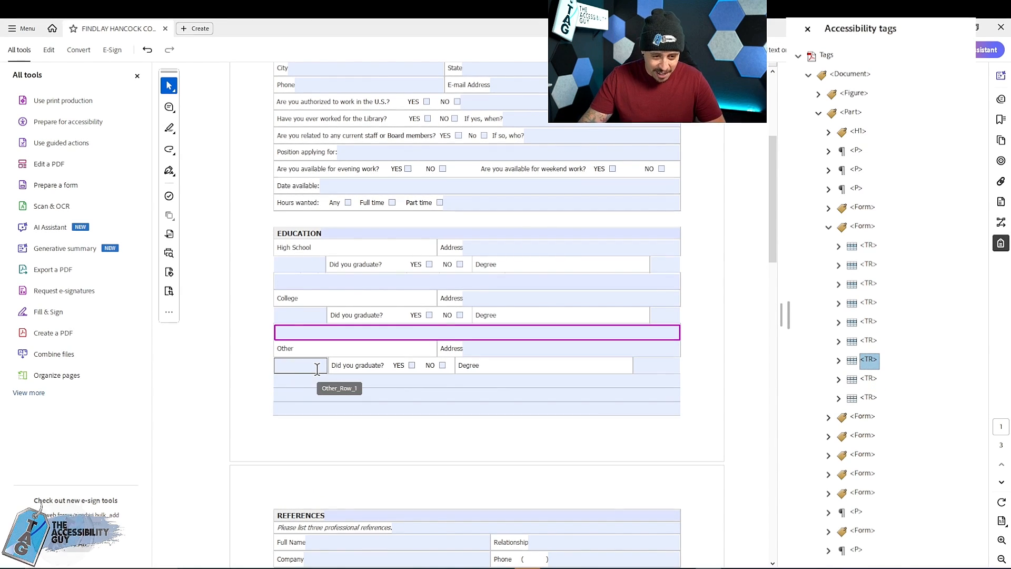
pyautogui.scroll(-12, 538, 344)
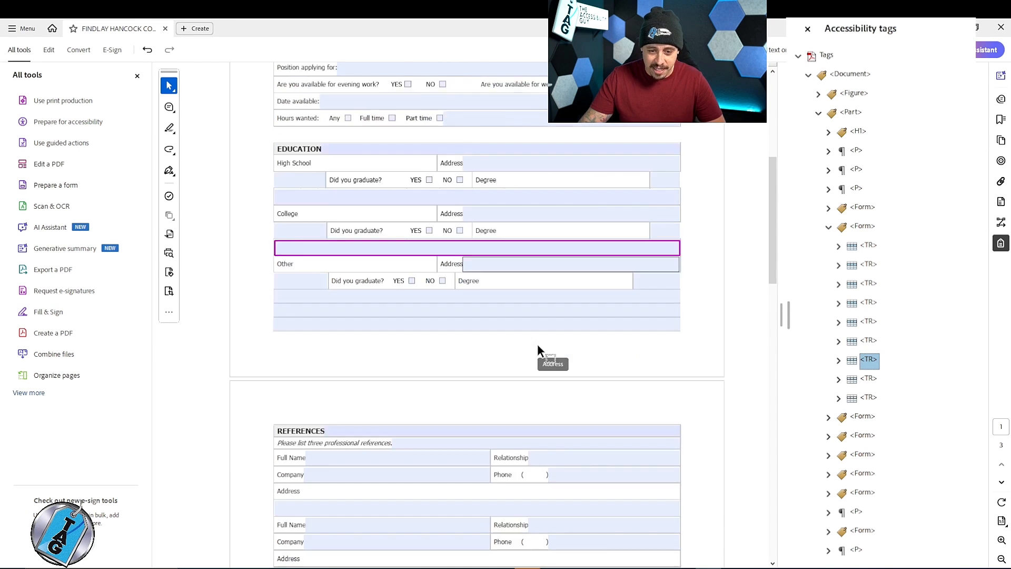
pyautogui.scroll(12, 510, 326)
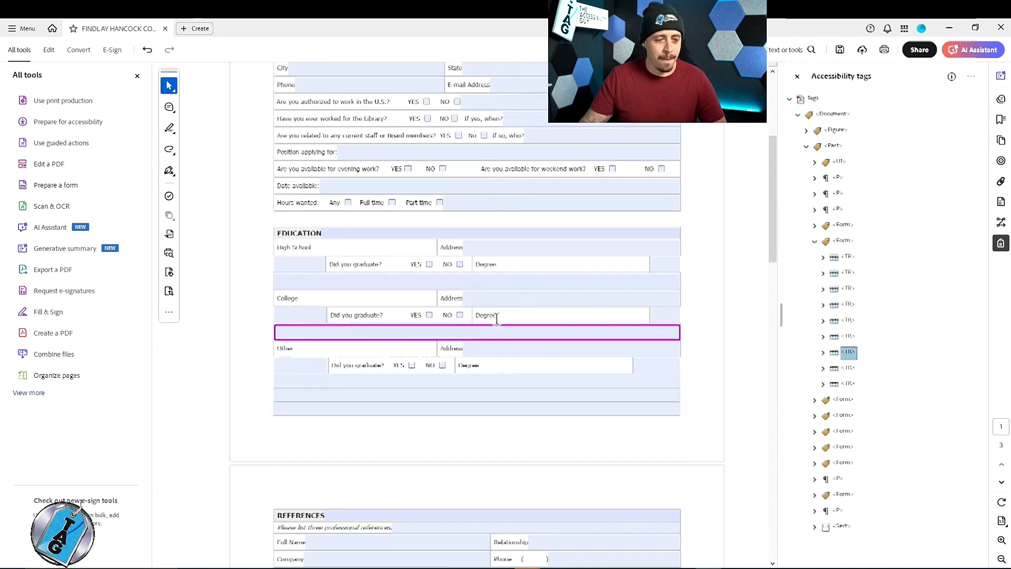
pyautogui.scroll(3, 345, 215)
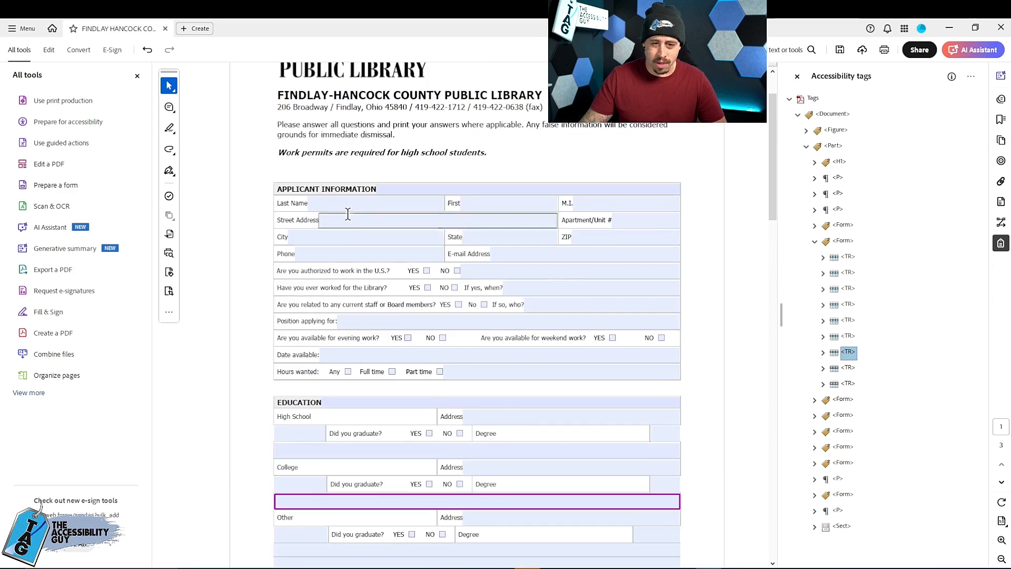
# - Open the form for editing, and move and widen the High SchoolRow1 field to fill the cell beside the High School label
pyautogui.click(61, 226)
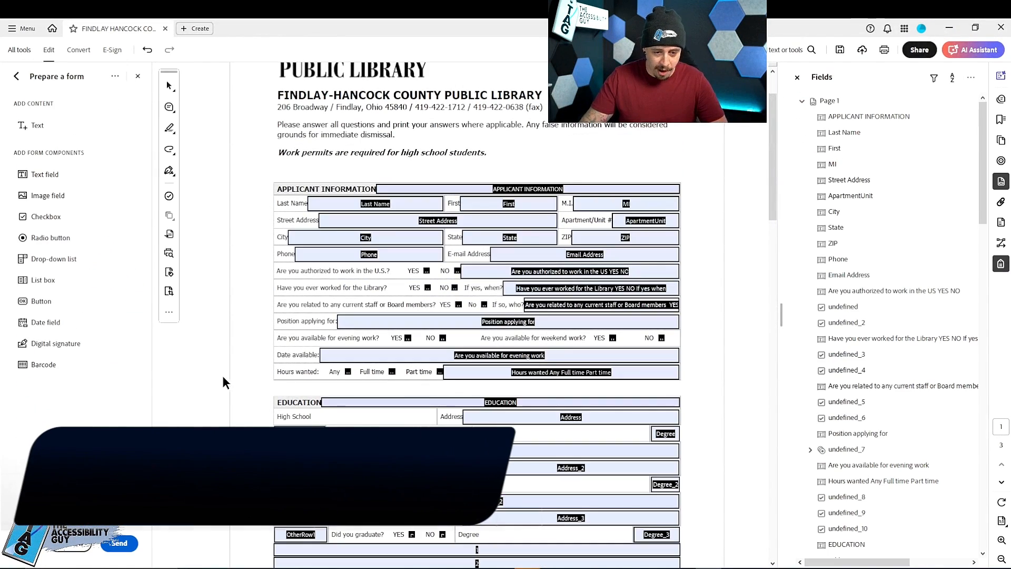
pyautogui.scroll(-5, 221, 377)
pyautogui.click(300, 315)
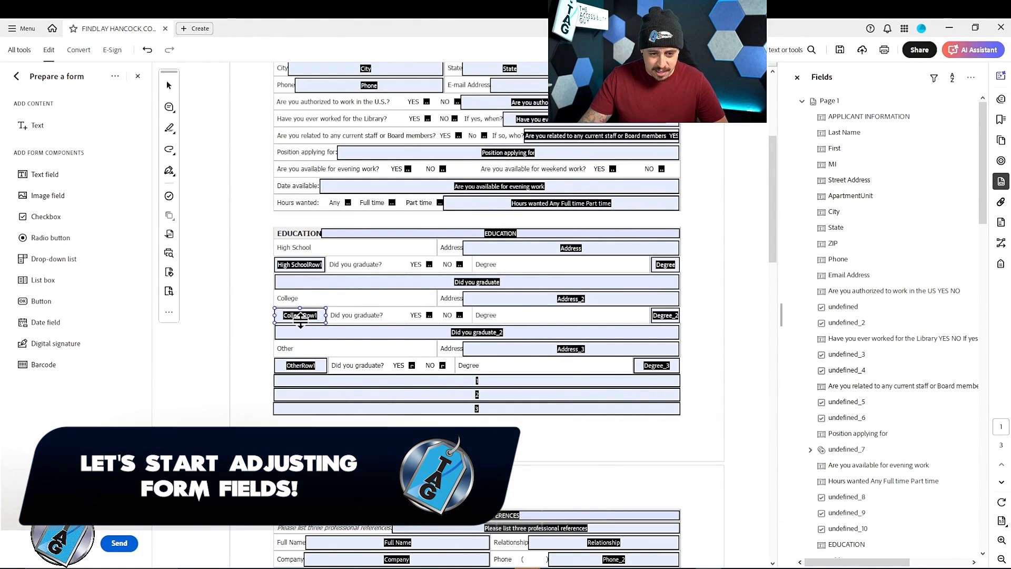
pyautogui.click(319, 253)
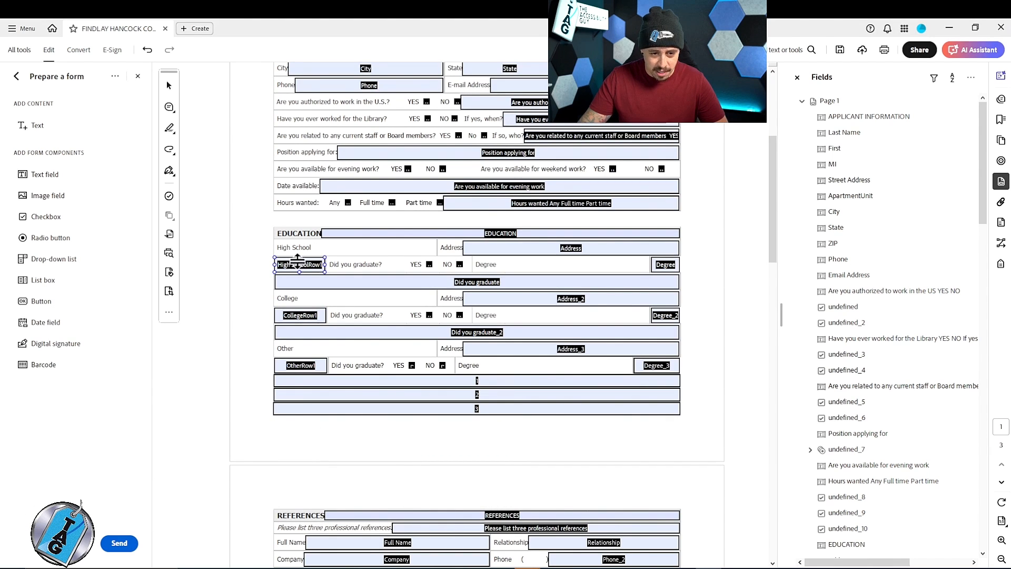
pyautogui.moveTo(292, 266); pyautogui.dragTo(432, 248)
# - Delete the unneeded text fields in the EDUCATION and APPLICANT INFORMATION heading rows
pyautogui.click(416, 232)
pyautogui.press('Delete')
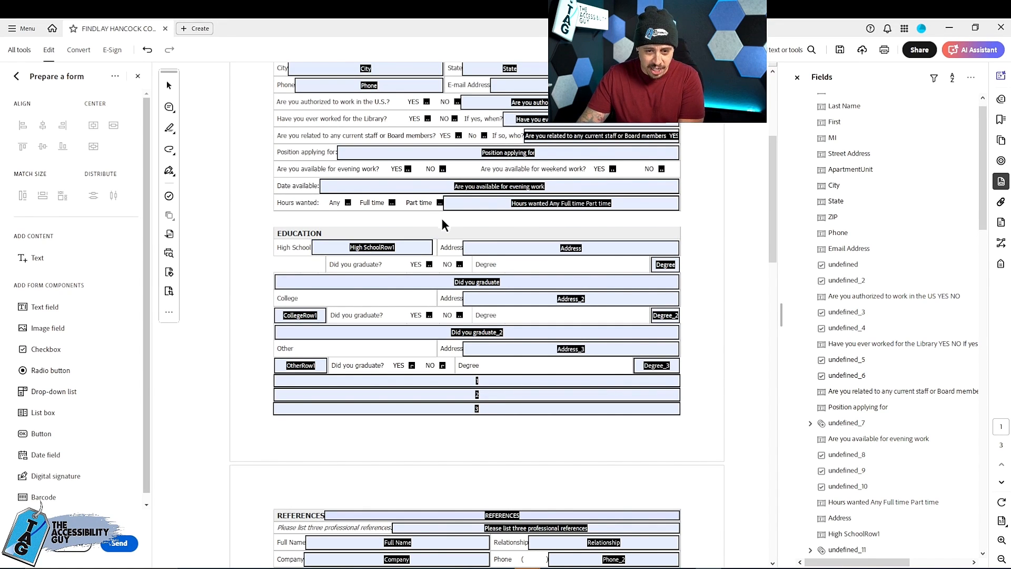
pyautogui.scroll(3, 445, 219)
pyautogui.click(433, 189)
pyautogui.press('Delete')
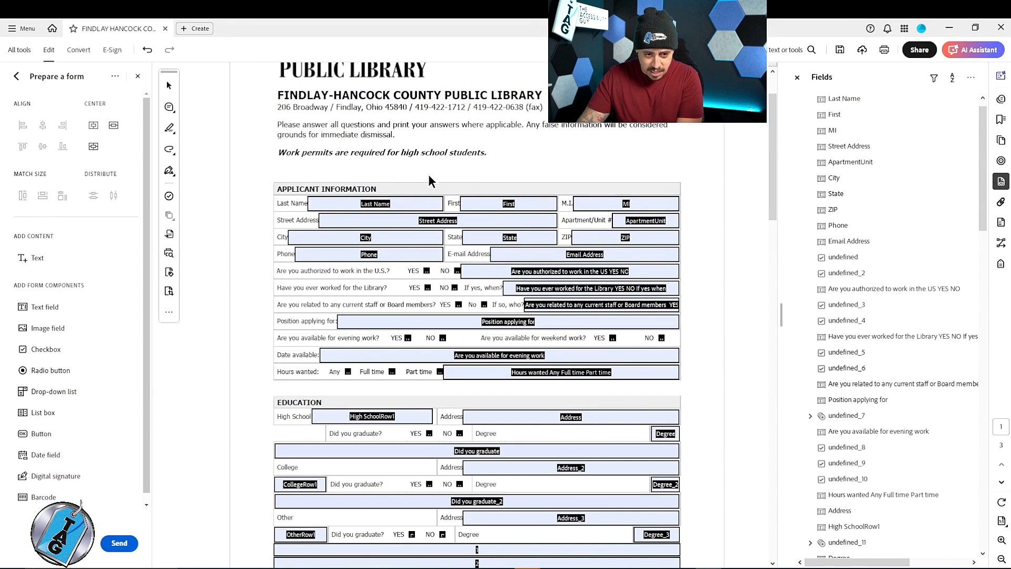
# - Delete the full-width "Did you graduate" text field between the High School and College rows
pyautogui.scroll(-3, 409, 251)
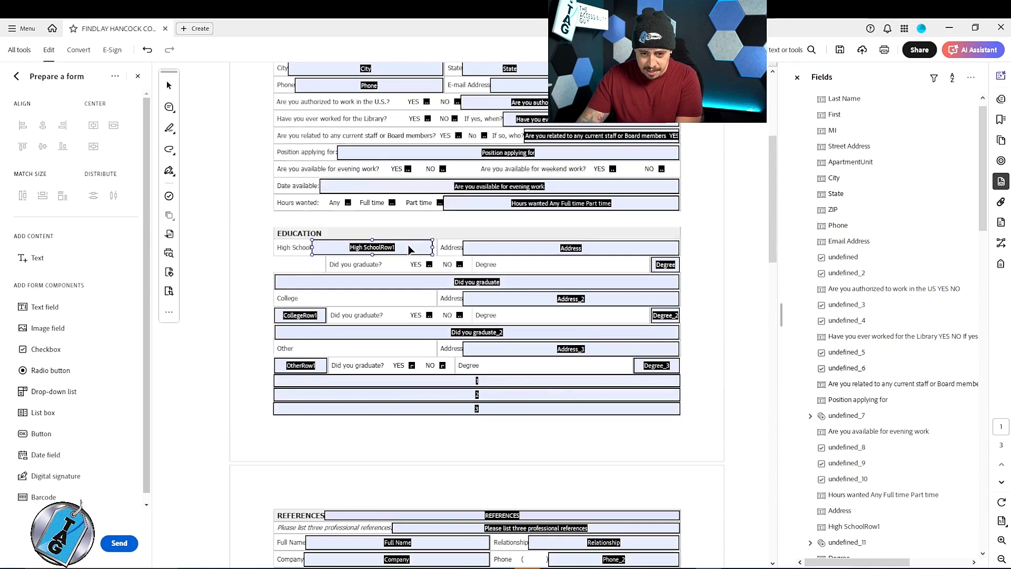
pyautogui.click(425, 280)
pyautogui.press('Delete')
pyautogui.click(396, 254)
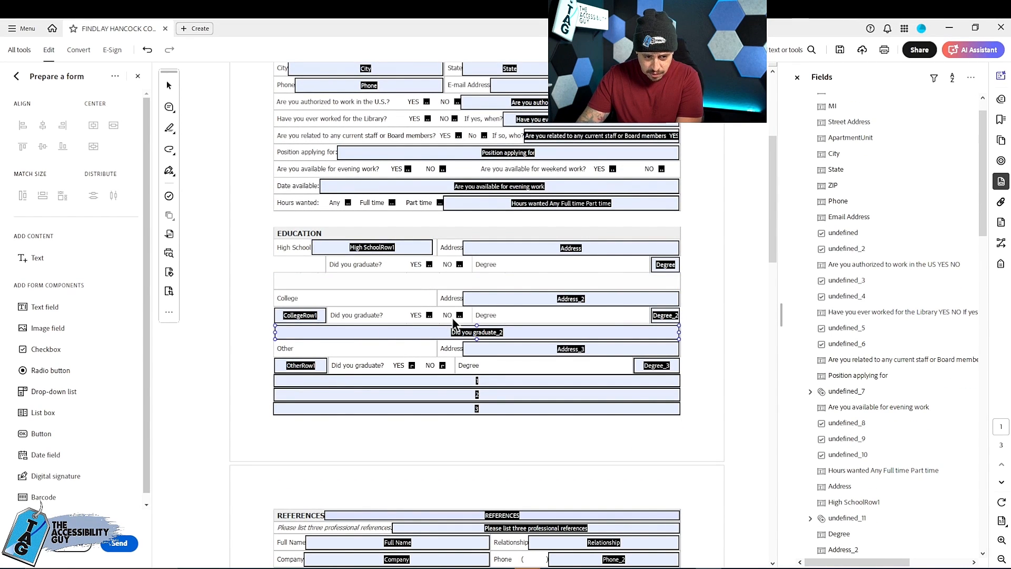
# - Move and widen the CollegeRow1 and OtherRow1 fields to fill the cells beside the College and Other labels
pyautogui.moveTo(318, 315); pyautogui.dragTo(435, 298)
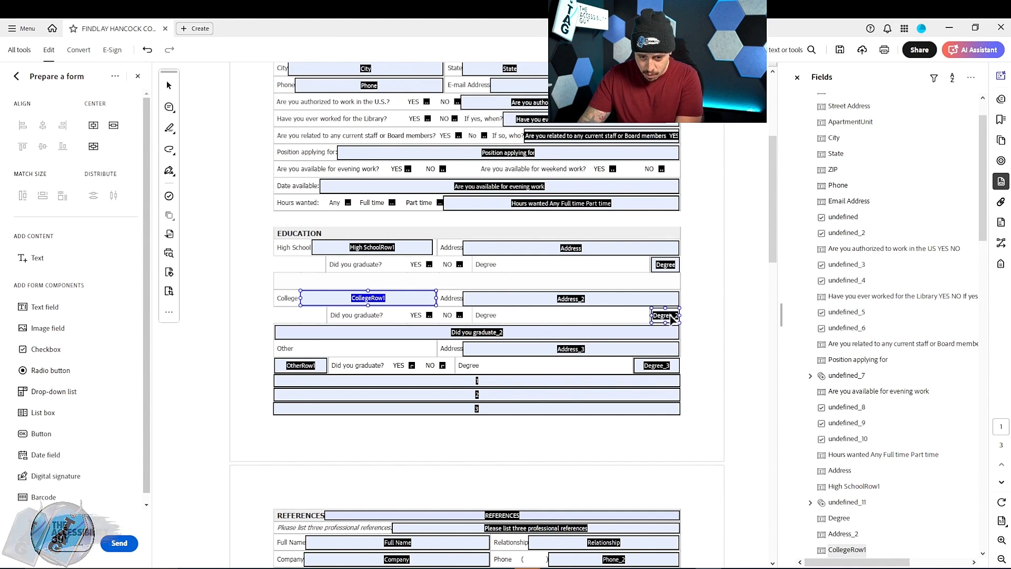
pyautogui.moveTo(308, 364); pyautogui.dragTo(430, 349)
pyautogui.click(571, 408)
# - Leave form editing and automatically tag the PDF with the accessibility preparation tools
pyautogui.scroll(-3, 570, 408)
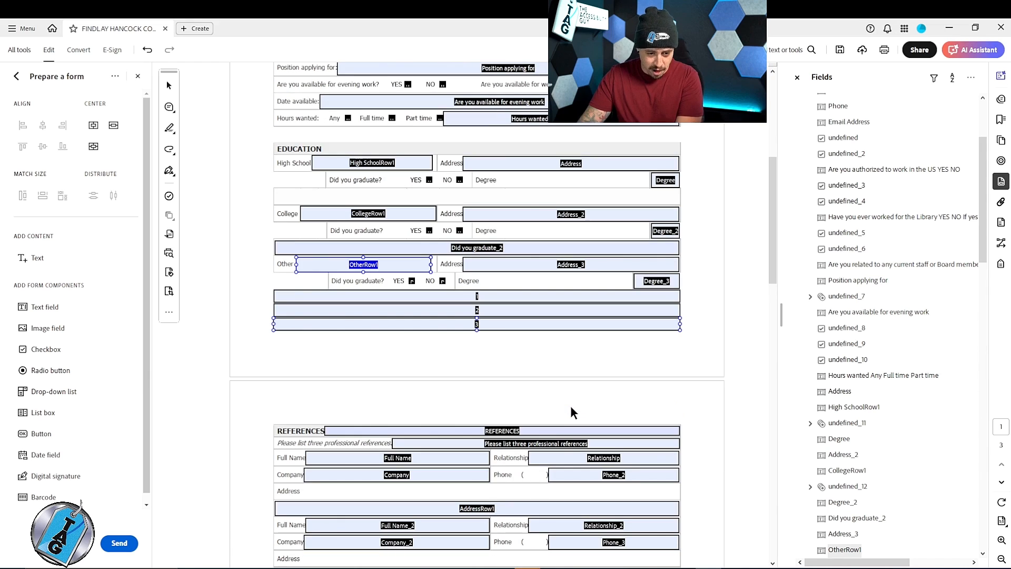
pyautogui.scroll(-3, 474, 418)
pyautogui.scroll(5, 465, 401)
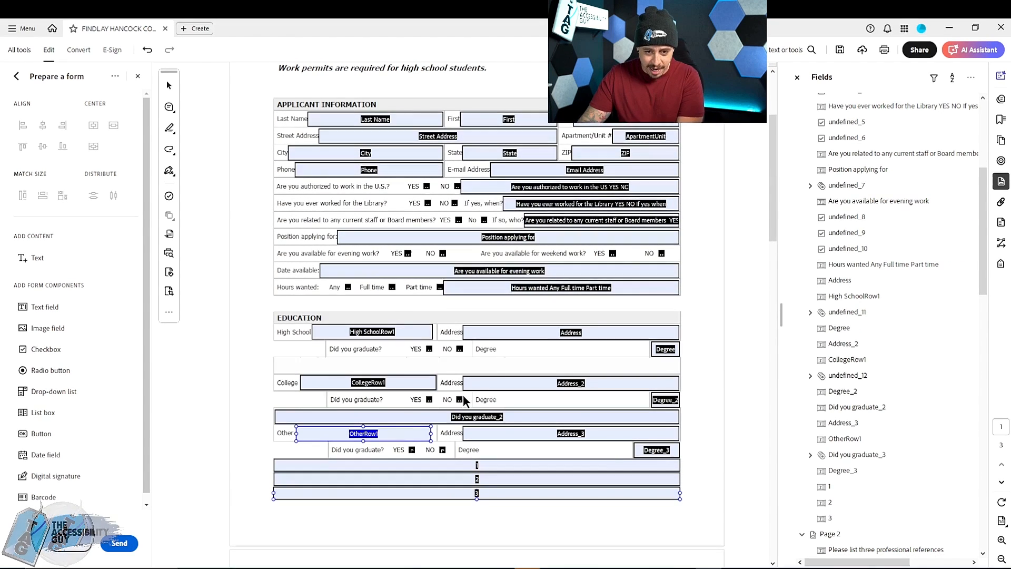
pyautogui.scroll(3, 561, 328)
pyautogui.scroll(-1, 369, 210)
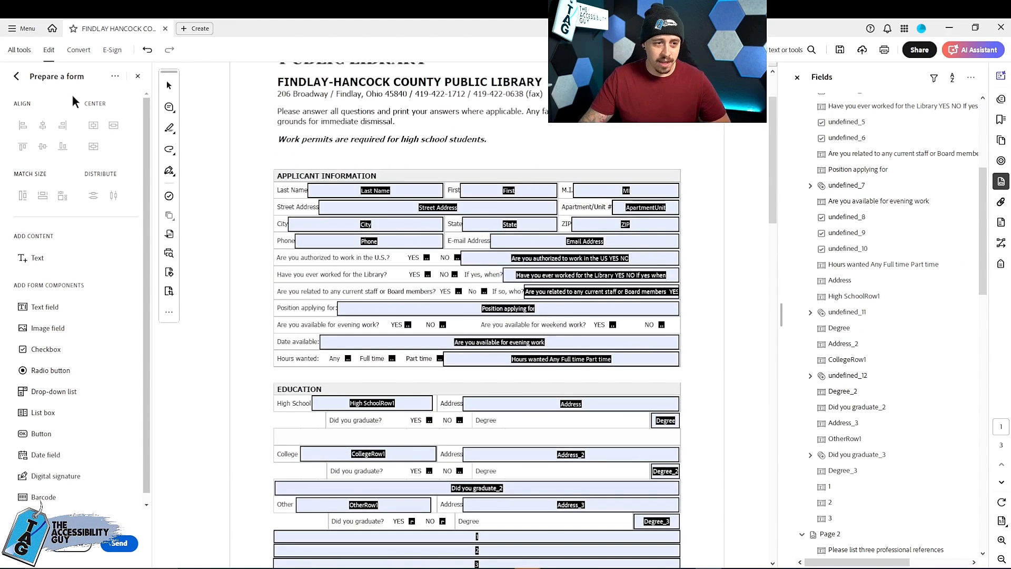
pyautogui.click(137, 76)
pyautogui.scroll(-2, 736, 150)
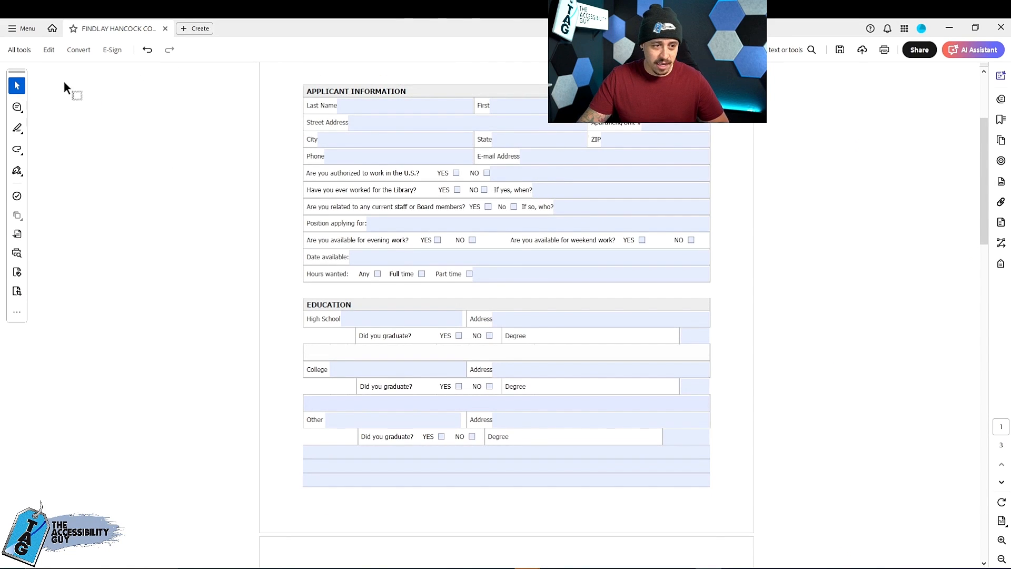
pyautogui.click(19, 50)
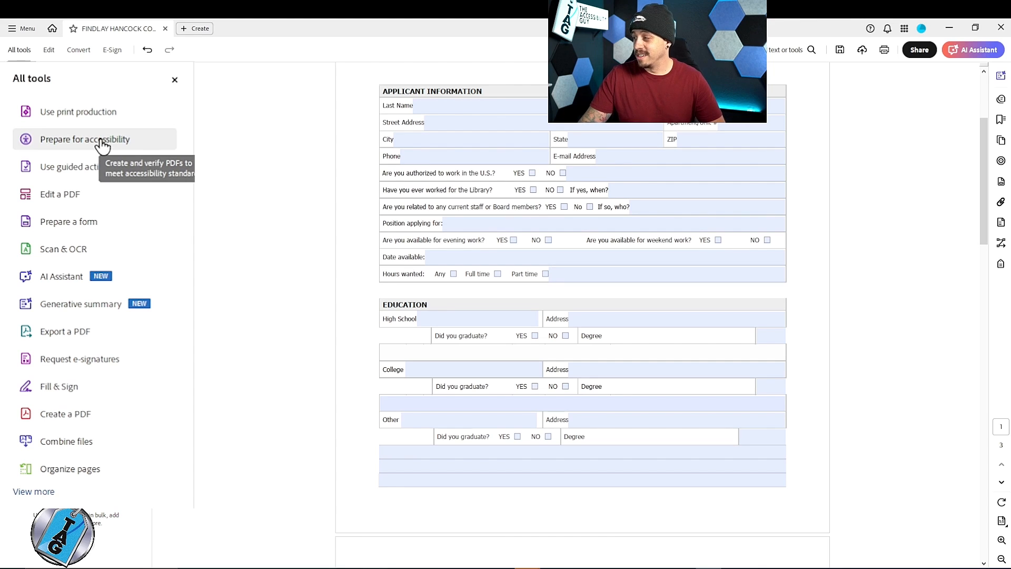
pyautogui.click(70, 139)
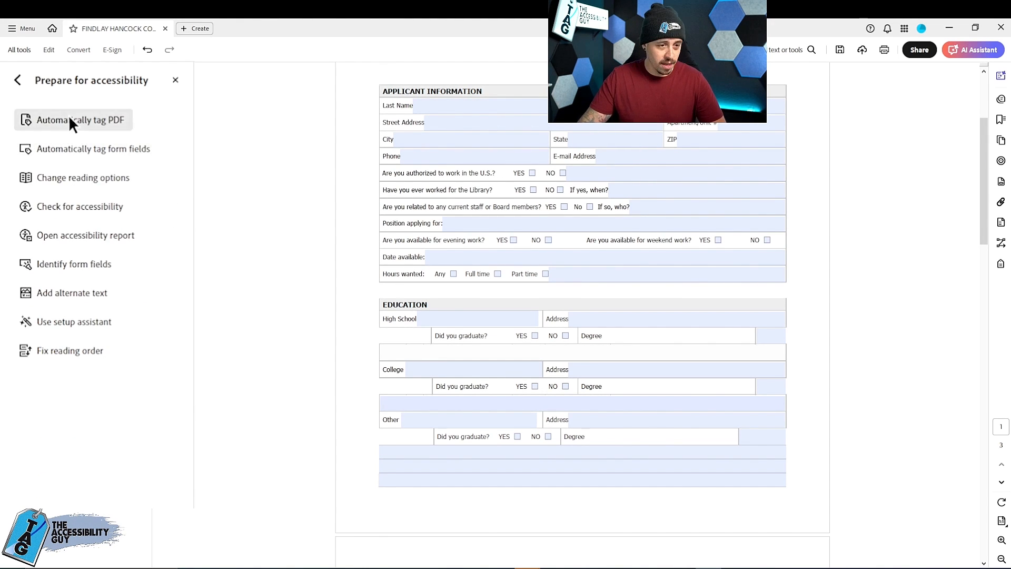
pyautogui.click(68, 116)
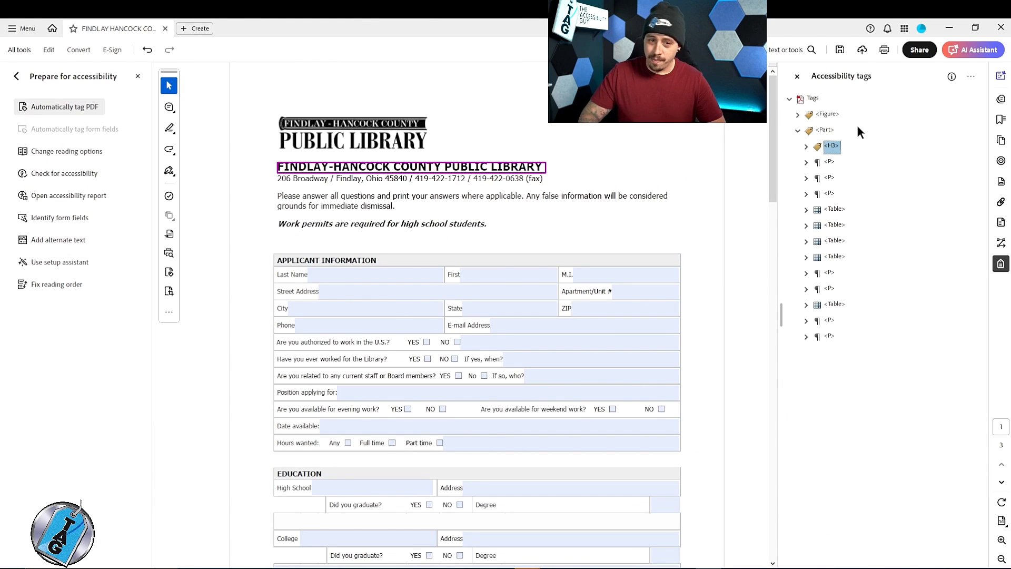
# - Add a new Document tag to the tag tree and nest the Figure and Part tags inside it
pyautogui.press('Up')
pyautogui.press('Up')
pyautogui.rightClick(828, 115)
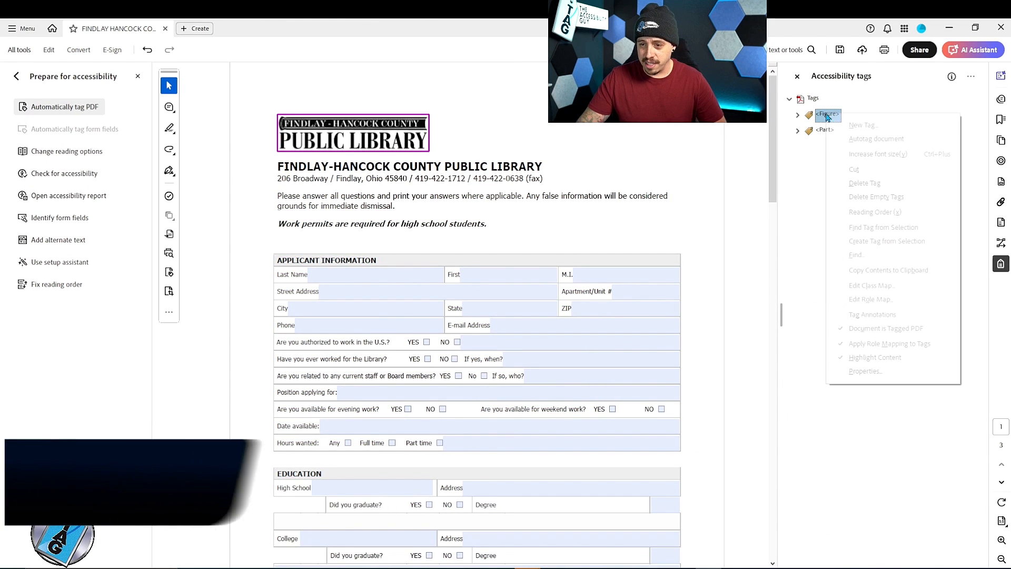
pyautogui.click(851, 128)
pyautogui.write('Document')
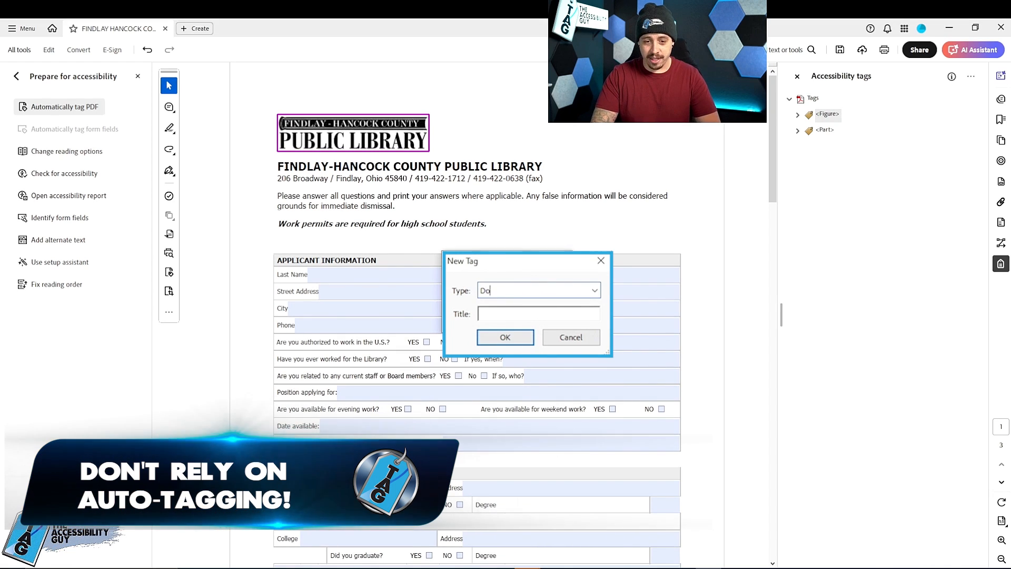
pyautogui.press('Return')
pyautogui.moveTo(829, 115); pyautogui.dragTo(833, 130)
pyautogui.moveTo(824, 146); pyautogui.dragTo(834, 142)
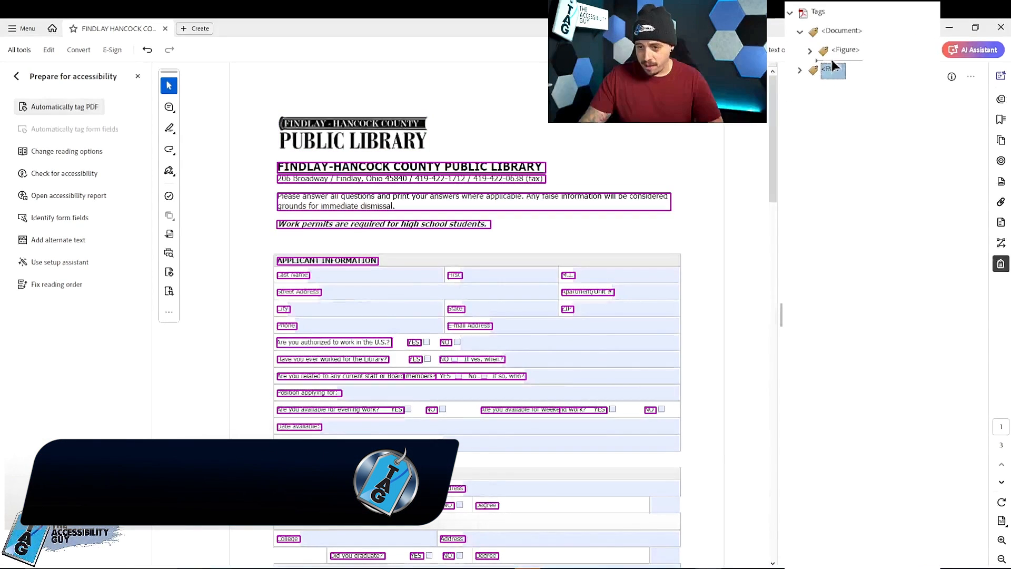
# - Expand the Part tag and change its H3 library name heading to H1
pyautogui.click(844, 69)
pyautogui.press('Right')
pyautogui.press('Down')
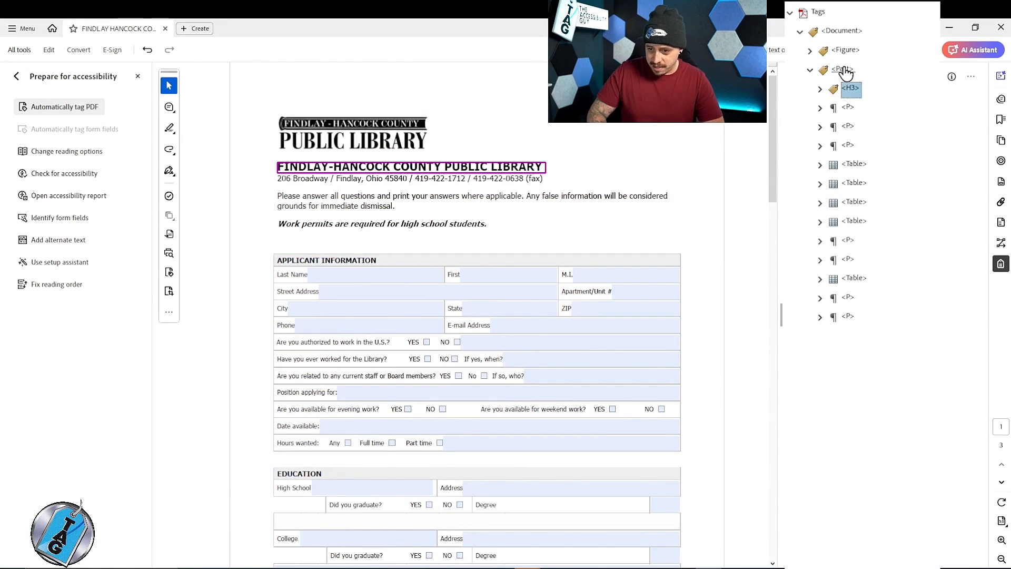
pyautogui.press('F2')
pyautogui.press('Return')
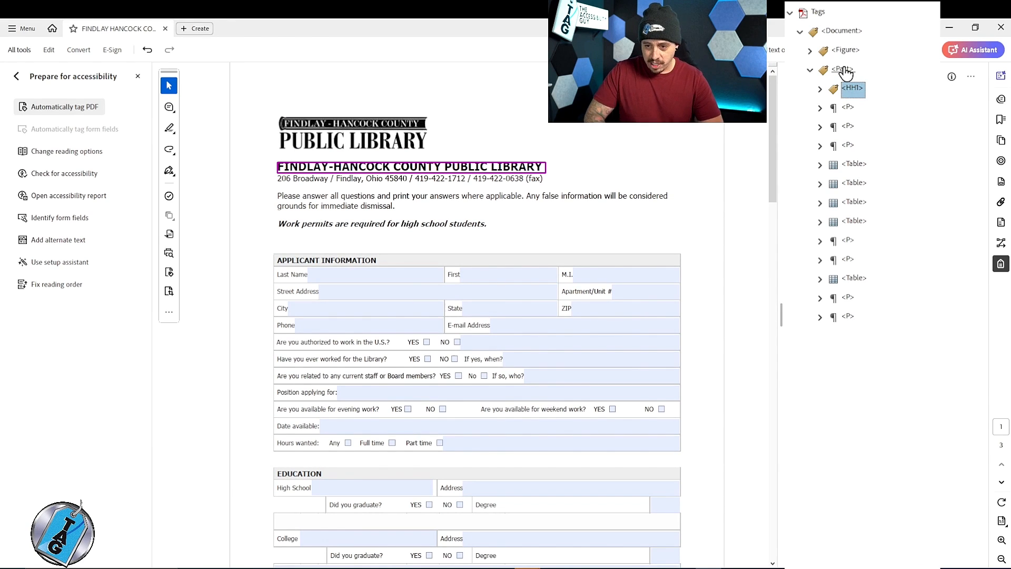
# - Move the APPLICANT INFORMATION header cell tag out of the first table's first row to directly before that table
pyautogui.press('Down')
pyautogui.press('Down')
pyautogui.press('Down')
pyautogui.press('Down')
pyautogui.press('Right')
pyautogui.press('Down')
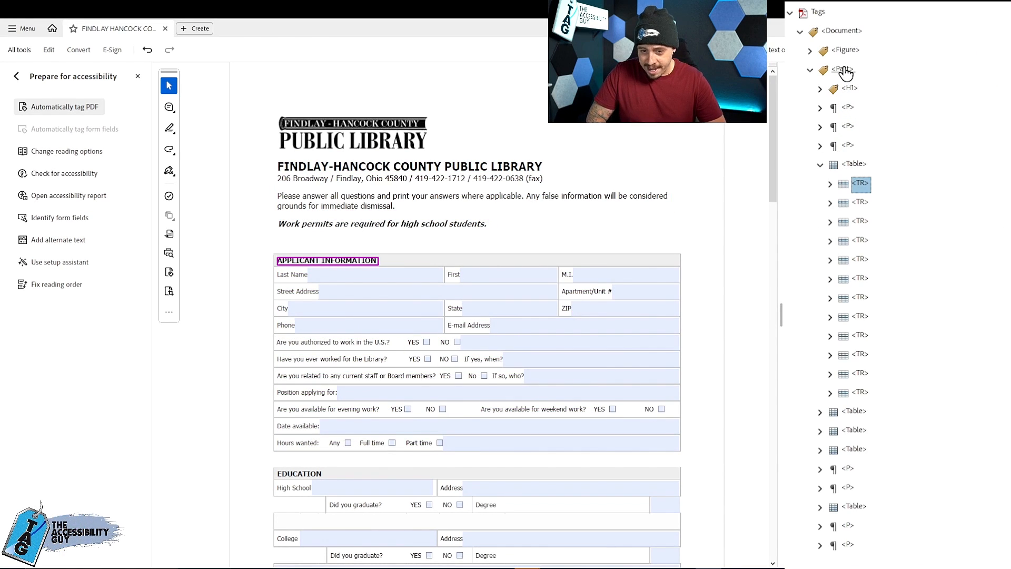
pyautogui.press('Right')
pyautogui.press('Down')
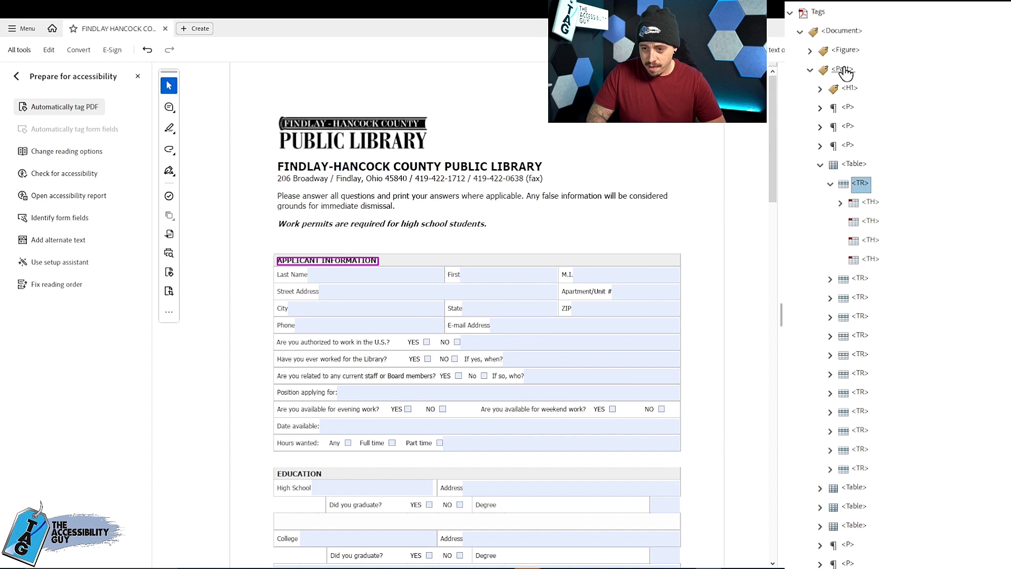
pyautogui.press('Right')
pyautogui.press('Down')
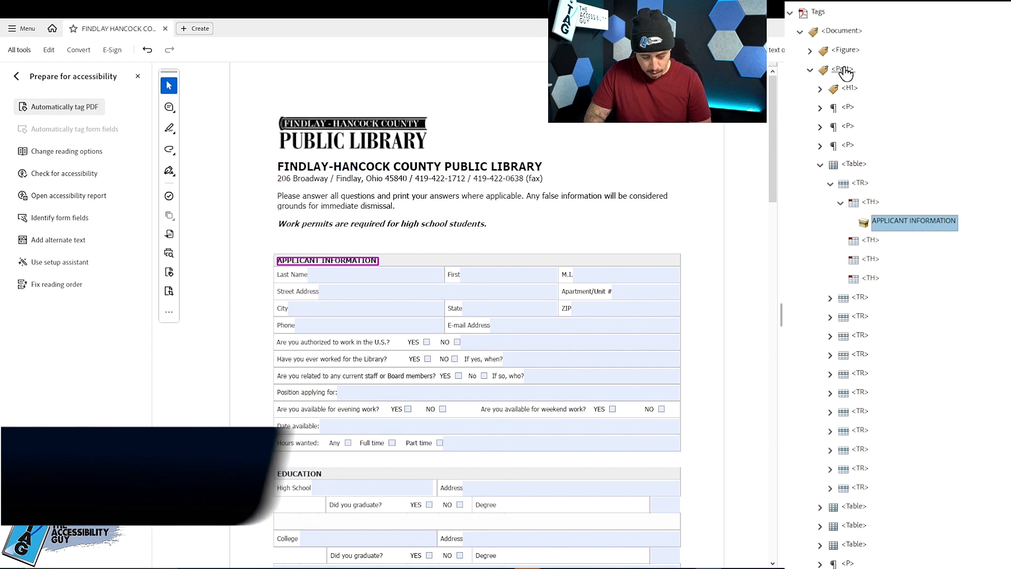
pyautogui.press('Up')
pyautogui.hotkey('ctrl', 'x')
pyautogui.press('Up')
pyautogui.press('Up')
pyautogui.press('Up')
pyautogui.hotkey('ctrl', 'v')
pyautogui.press('Down')
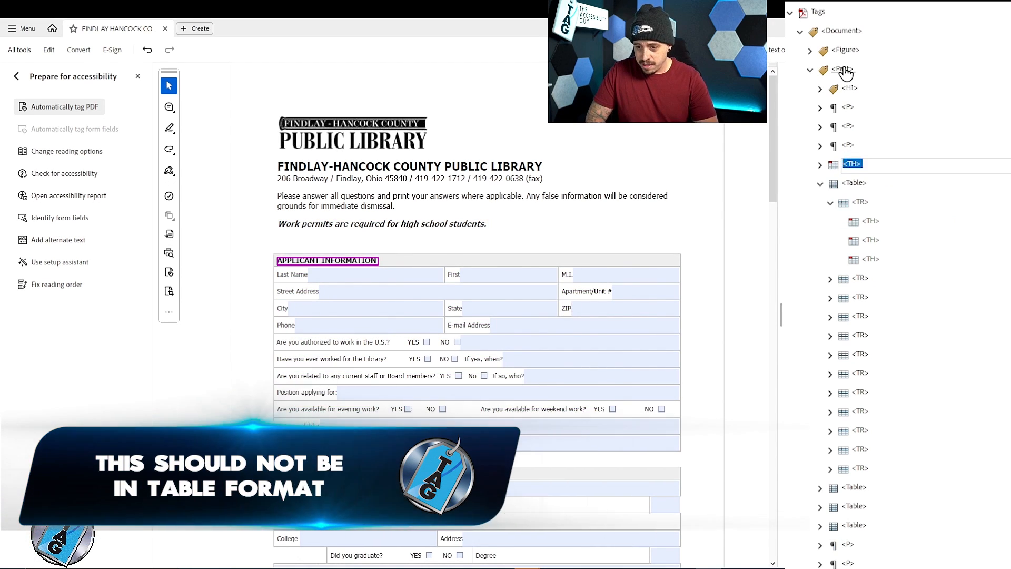
# - Change the relocated APPLICANT INFORMATION tag from a table header to H2
pyautogui.press('Left')
pyautogui.press('F2')
pyautogui.write('H2')
pyautogui.press('Return')
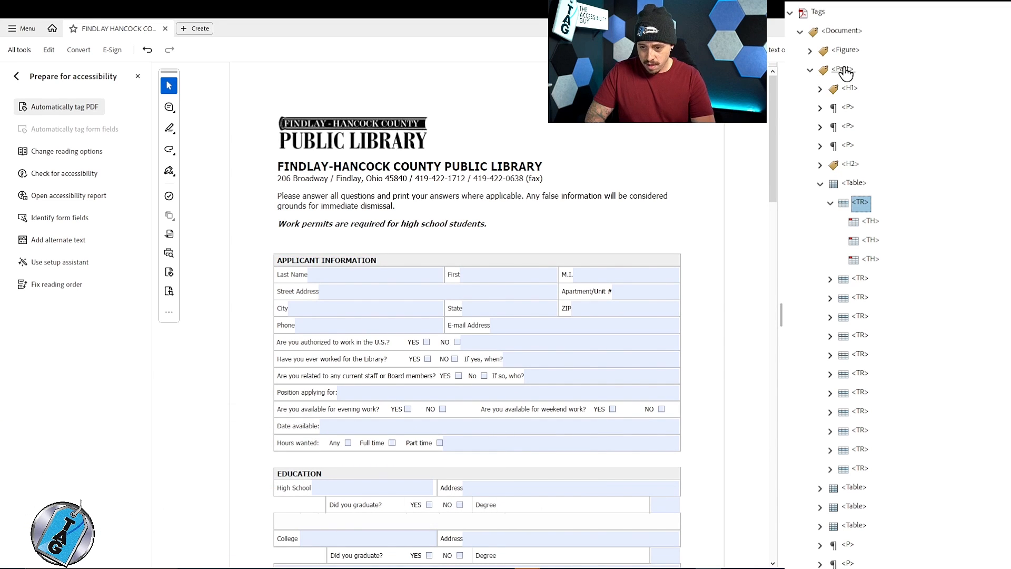
# - Delete the leftover header row tag from the first table and expand the row tag that starts with Last Name
pyautogui.press('Delete')
pyautogui.press('Right')
pyautogui.press('Down')
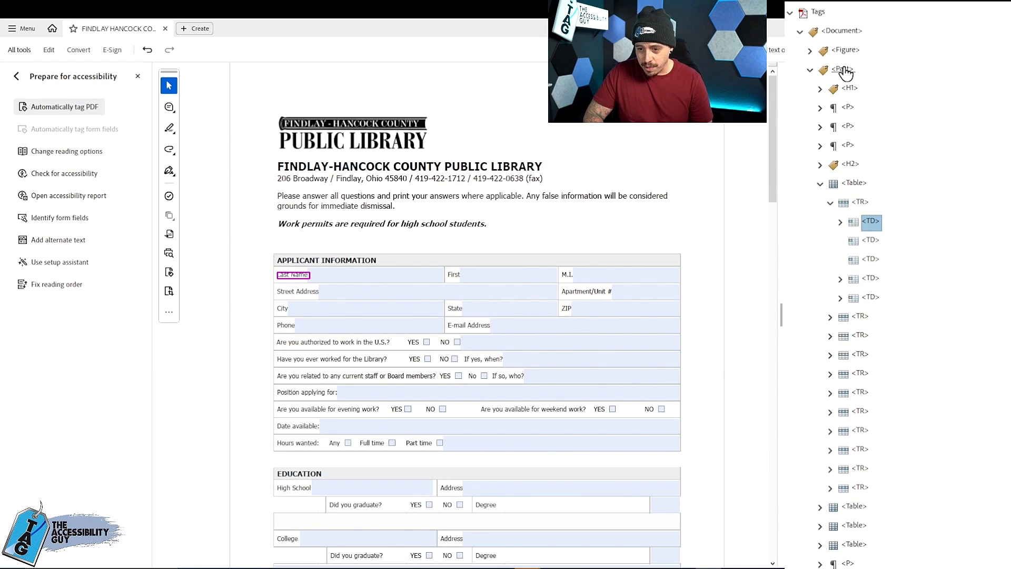
# - Expand every row and cell tag of the first table so their text contents are listed
pyautogui.press('Down')
pyautogui.press('Down')
pyautogui.press('Down')
pyautogui.press('Down')
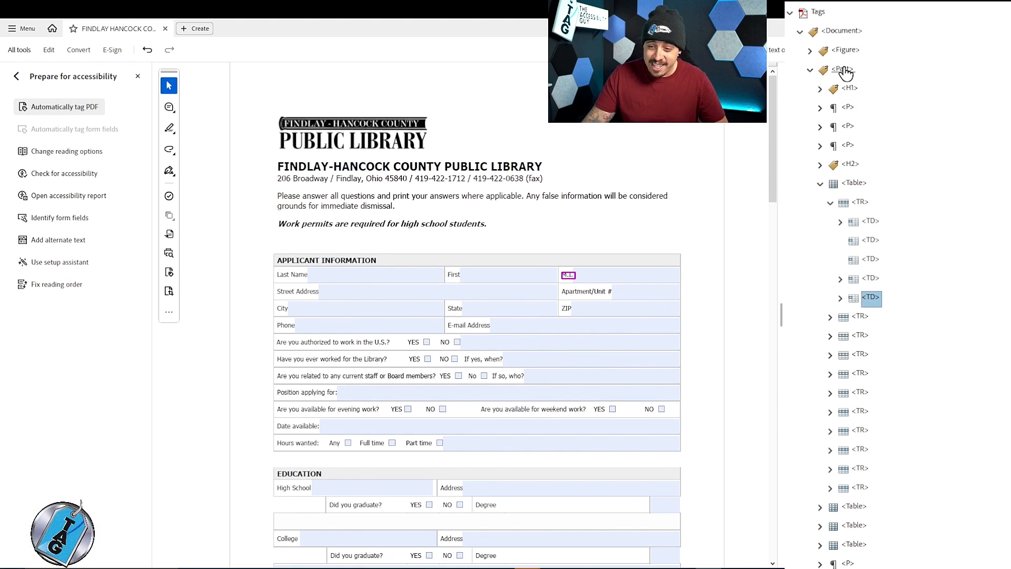
pyautogui.scroll(-4, 339, 192)
pyautogui.scroll(2, 484, 255)
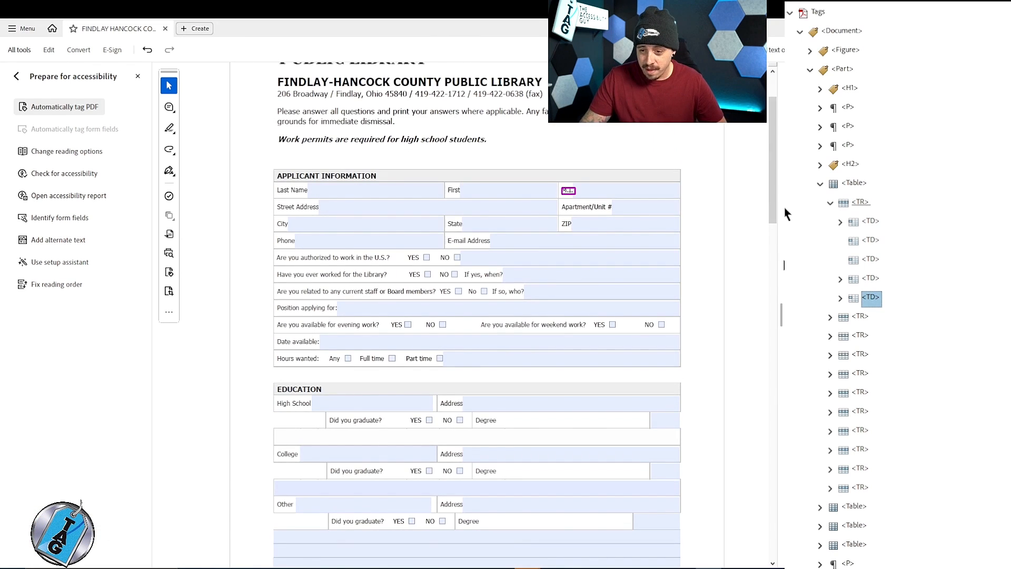
pyautogui.click(819, 184)
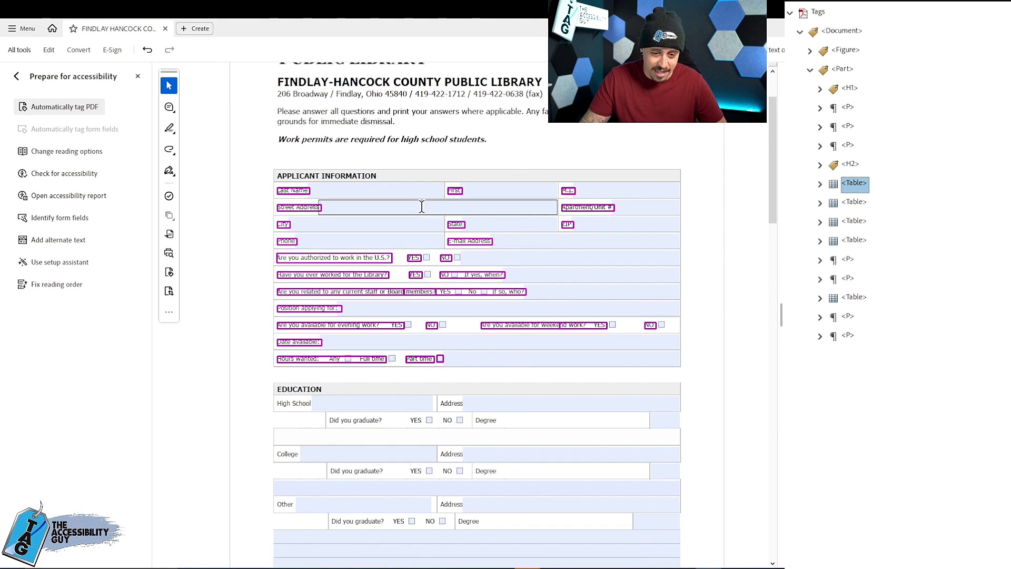
pyautogui.click(819, 186)
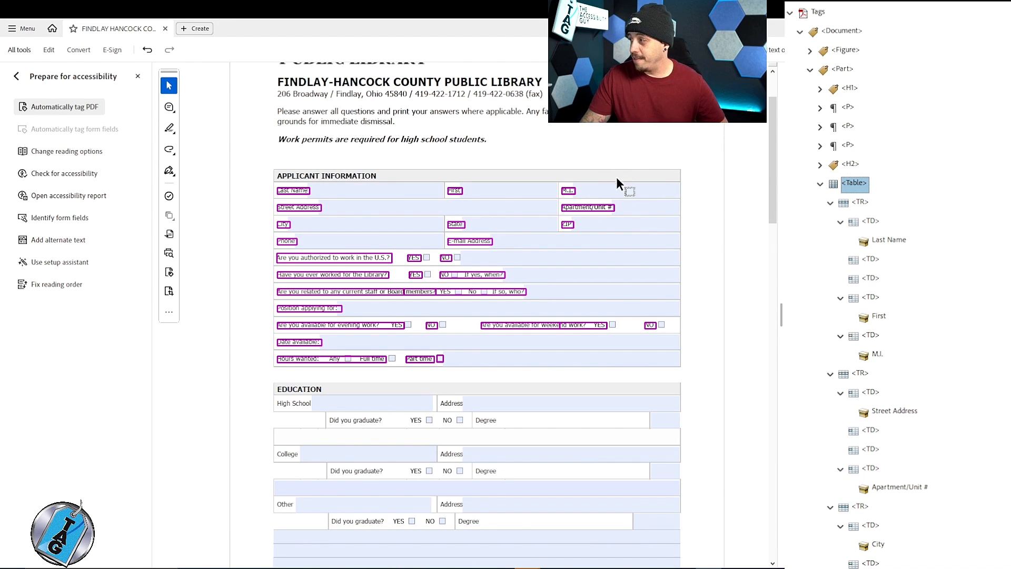
# - Move all cell tags that hold content, from Last Name to the Part time checkbox figure, out of the first table to directly after the APPLICANT INFORMATION H2
pyautogui.click(872, 221)
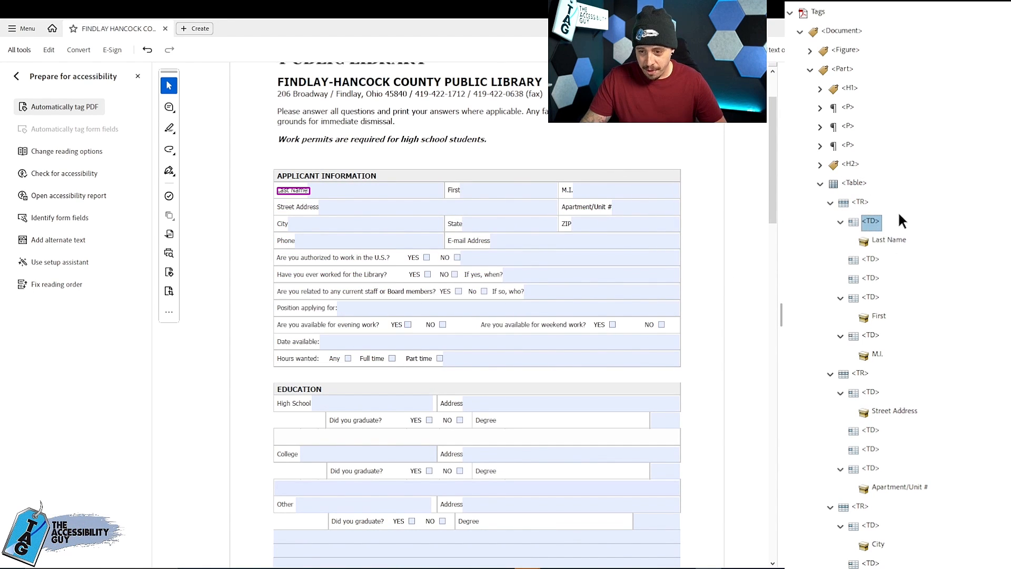
pyautogui.scroll(-3, 898, 216)
pyautogui.keyDown('ctrl'); pyautogui.click(874, 107); pyautogui.keyUp('ctrl')
pyautogui.keyDown('ctrl'); pyautogui.click(874, 144); pyautogui.keyUp('ctrl')
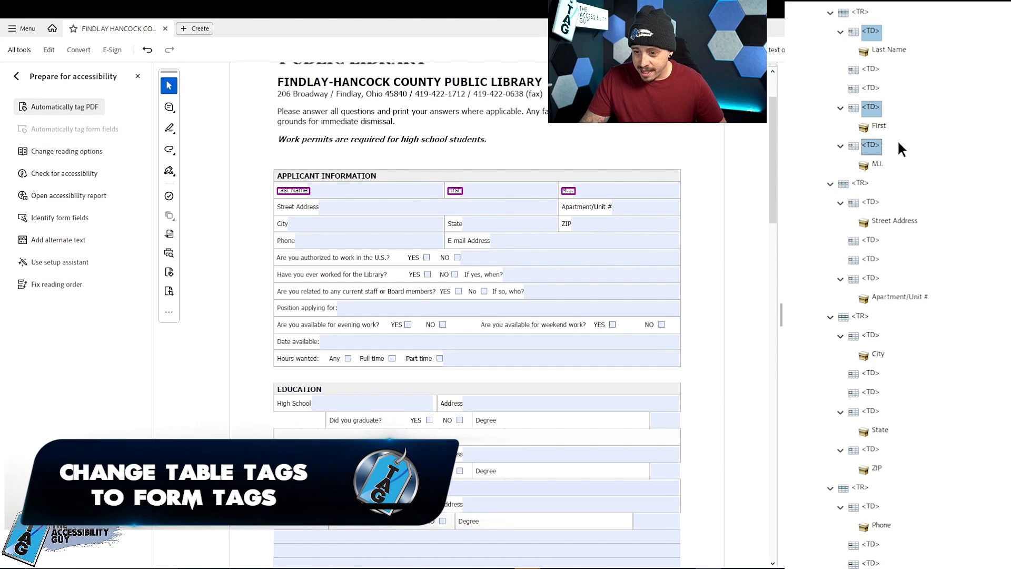
pyautogui.keyDown('ctrl'); pyautogui.click(870, 202); pyautogui.keyUp('ctrl')
pyautogui.keyDown('ctrl'); pyautogui.click(871, 278); pyautogui.keyUp('ctrl')
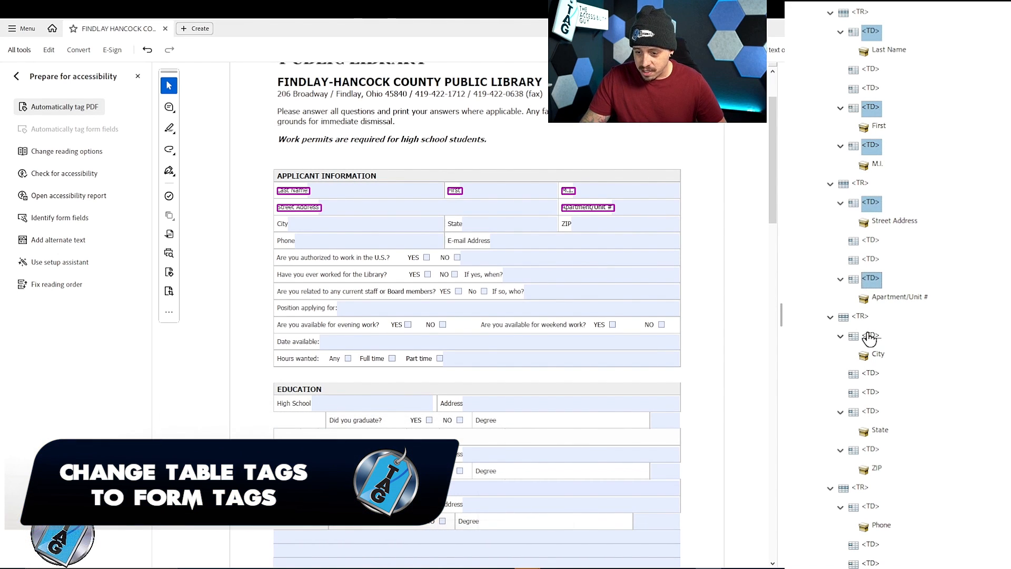
pyautogui.keyDown('ctrl'); pyautogui.click(868, 336); pyautogui.keyUp('ctrl')
pyautogui.scroll(-3, 899, 203)
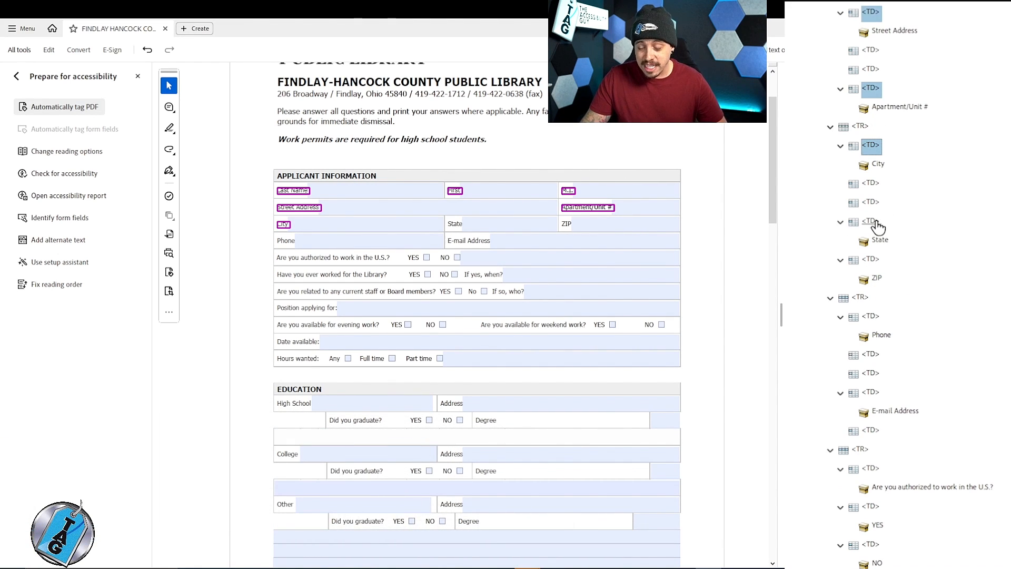
pyautogui.keyDown('ctrl'); pyautogui.click(869, 263); pyautogui.keyUp('ctrl')
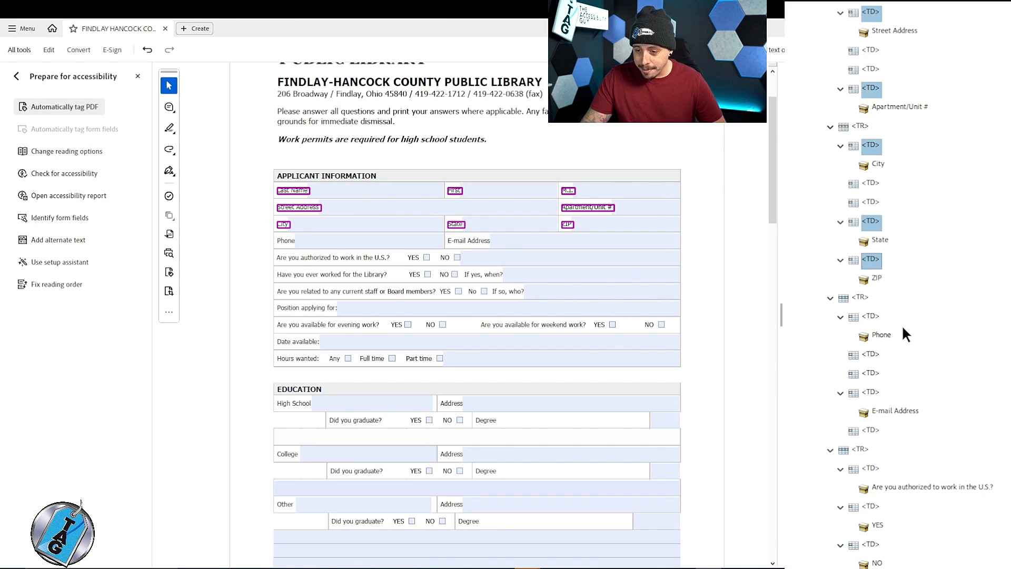
pyautogui.keyDown('ctrl'); pyautogui.click(874, 318); pyautogui.keyUp('ctrl')
pyautogui.keyDown('ctrl'); pyautogui.click(871, 392); pyautogui.keyUp('ctrl')
pyautogui.scroll(-3, 879, 379)
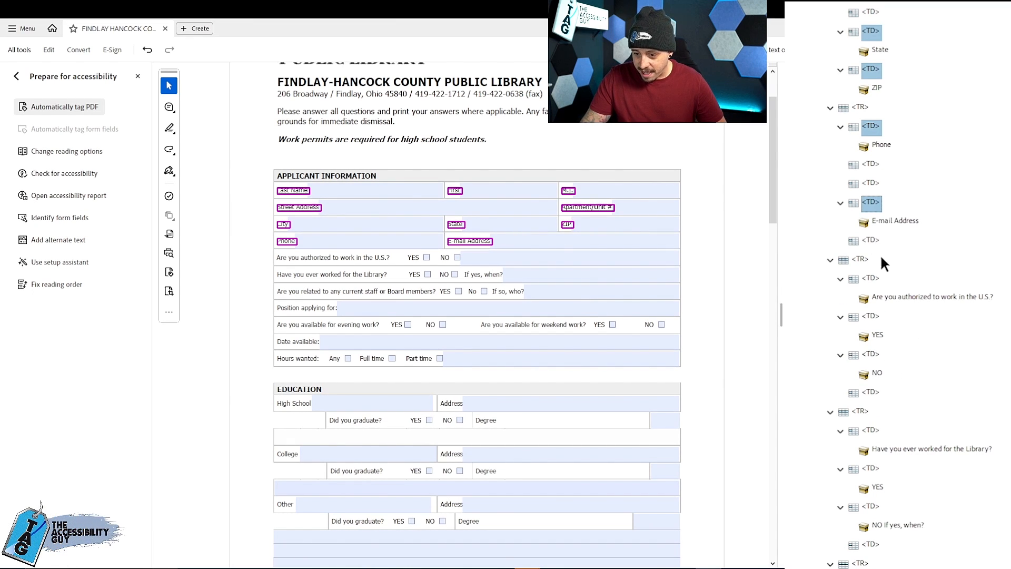
pyautogui.keyDown('ctrl'); pyautogui.click(872, 279); pyautogui.keyUp('ctrl')
pyautogui.keyDown('ctrl'); pyautogui.click(872, 318); pyautogui.keyUp('ctrl')
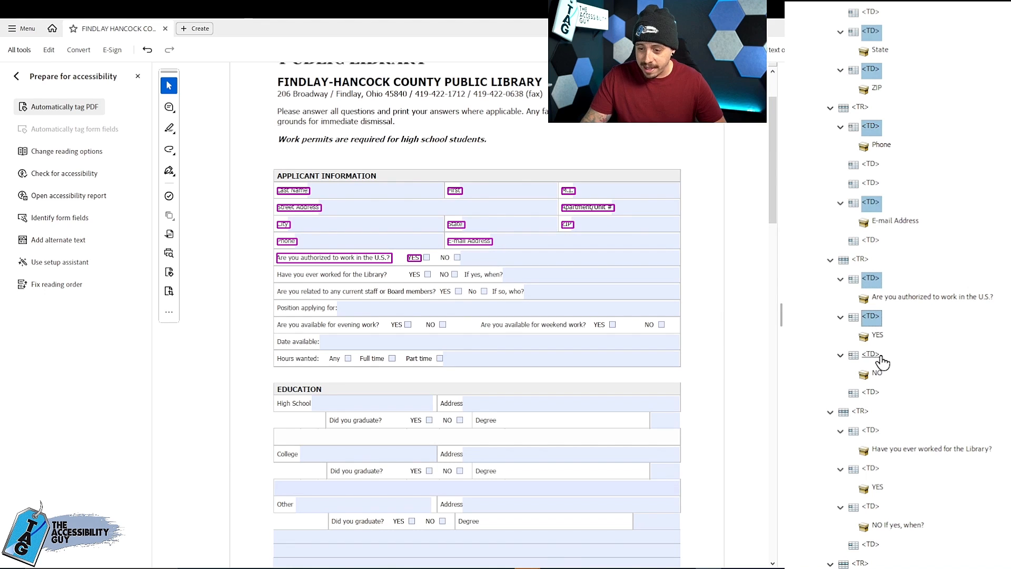
pyautogui.keyDown('ctrl'); pyautogui.click(869, 430); pyautogui.keyUp('ctrl')
pyautogui.scroll(-3, 874, 287)
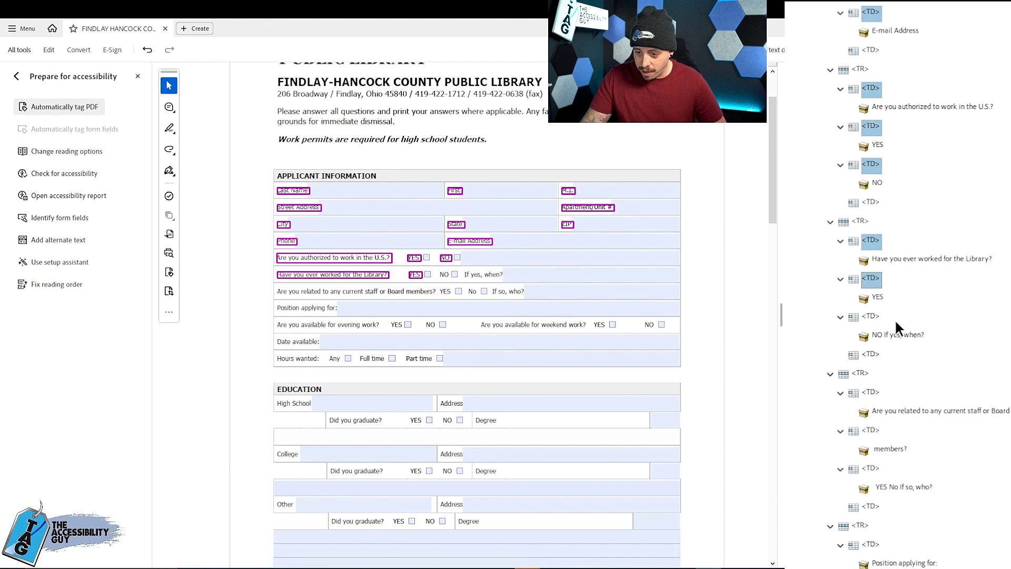
pyautogui.keyDown('ctrl'); pyautogui.click(871, 317); pyautogui.keyUp('ctrl')
pyautogui.keyDown('ctrl'); pyautogui.click(870, 392); pyautogui.keyUp('ctrl')
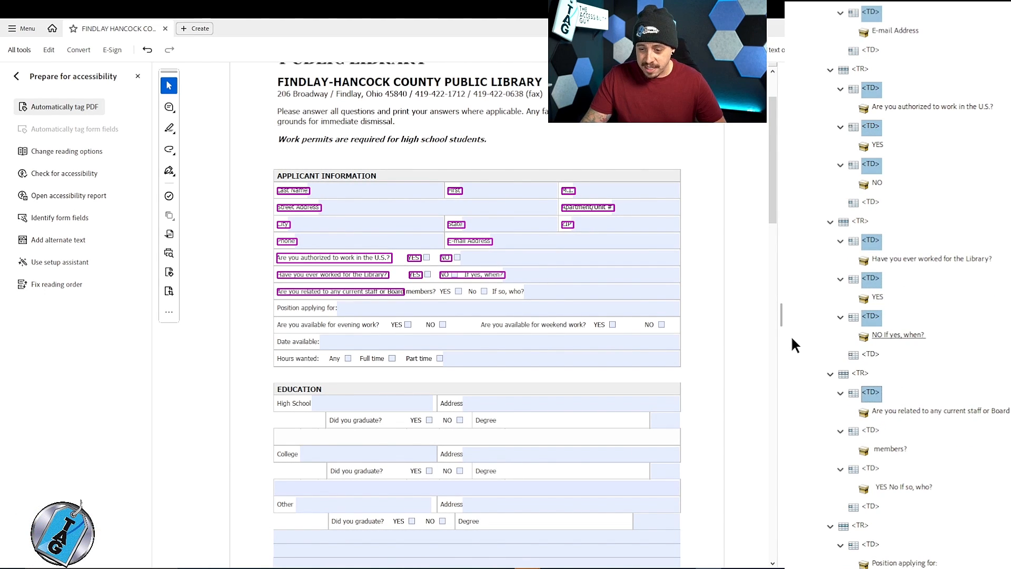
pyautogui.scroll(-3, 884, 274)
pyautogui.keyDown('ctrl'); pyautogui.click(870, 239); pyautogui.keyUp('ctrl')
pyautogui.keyDown('ctrl'); pyautogui.click(870, 278); pyautogui.keyUp('ctrl')
pyautogui.keyDown('ctrl'); pyautogui.click(870, 354); pyautogui.keyUp('ctrl')
pyautogui.scroll(-3, 874, 316)
pyautogui.keyDown('ctrl'); pyautogui.click(870, 278); pyautogui.keyUp('ctrl')
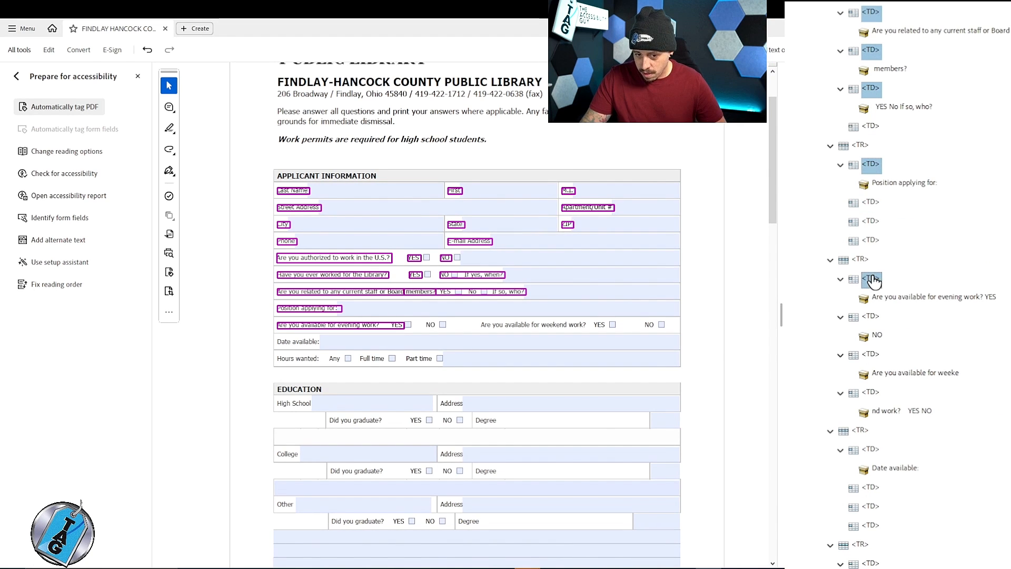
pyautogui.keyDown('ctrl'); pyautogui.click(870, 354); pyautogui.keyUp('ctrl')
pyautogui.keyDown('ctrl'); pyautogui.click(870, 392); pyautogui.keyUp('ctrl')
pyautogui.keyDown('ctrl'); pyautogui.click(870, 448); pyautogui.keyUp('ctrl')
pyautogui.scroll(-3, 878, 400)
pyautogui.keyDown('ctrl'); pyautogui.click(870, 372); pyautogui.keyUp('ctrl')
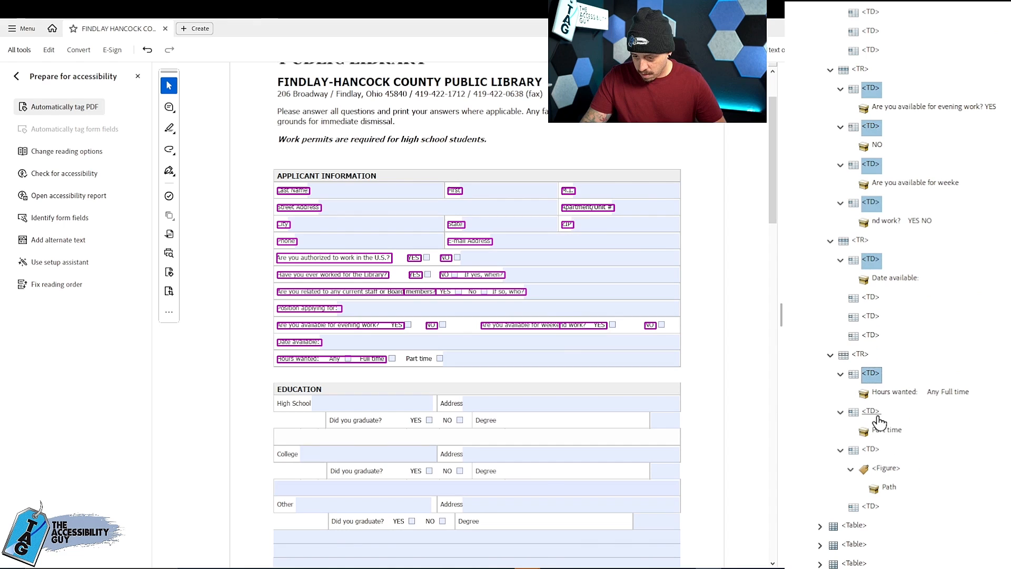
pyautogui.keyDown('ctrl'); pyautogui.click(874, 449); pyautogui.keyUp('ctrl')
pyautogui.scroll(2, 932, 359)
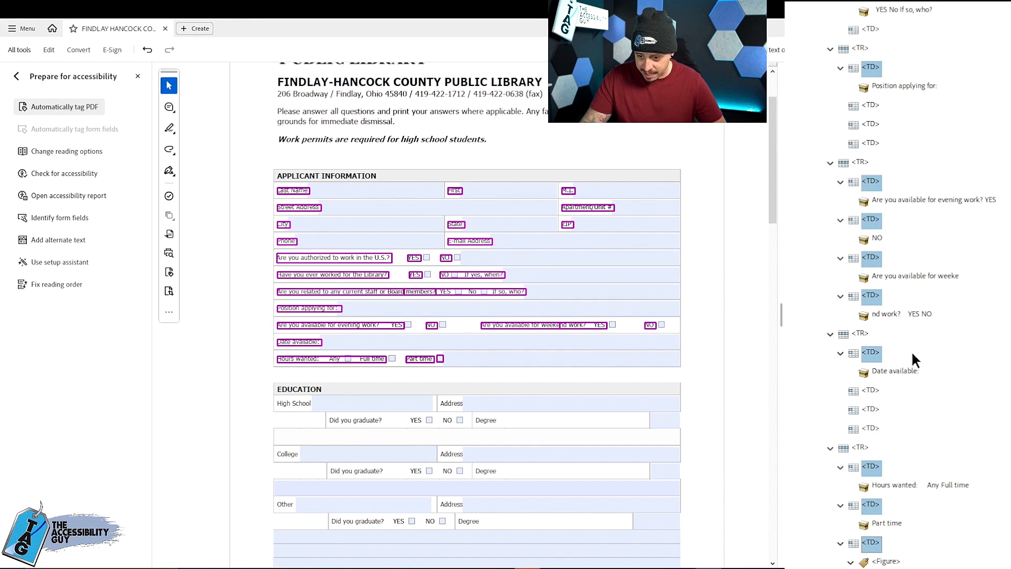
pyautogui.scroll(10, 919, 330)
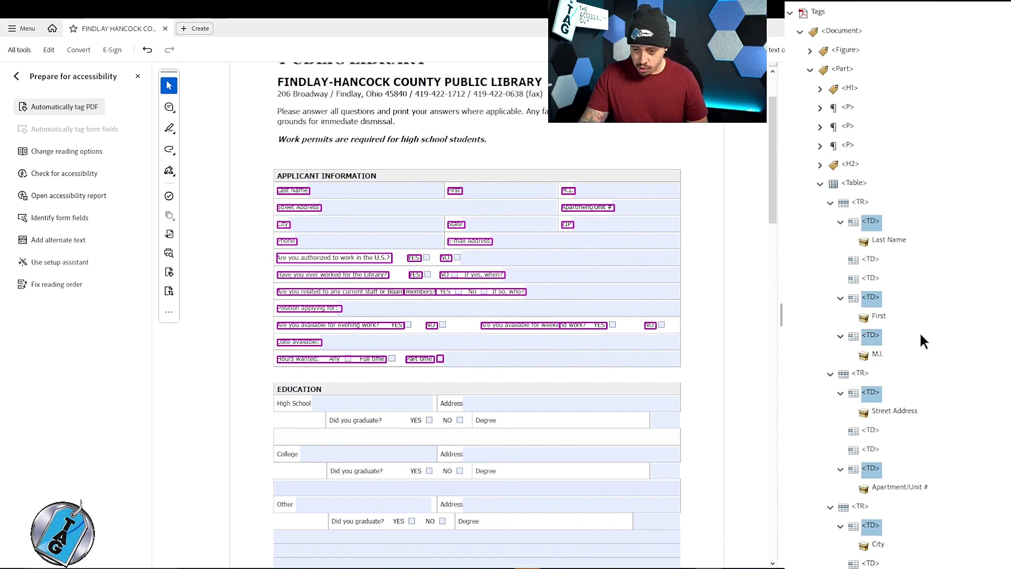
pyautogui.click(852, 164)
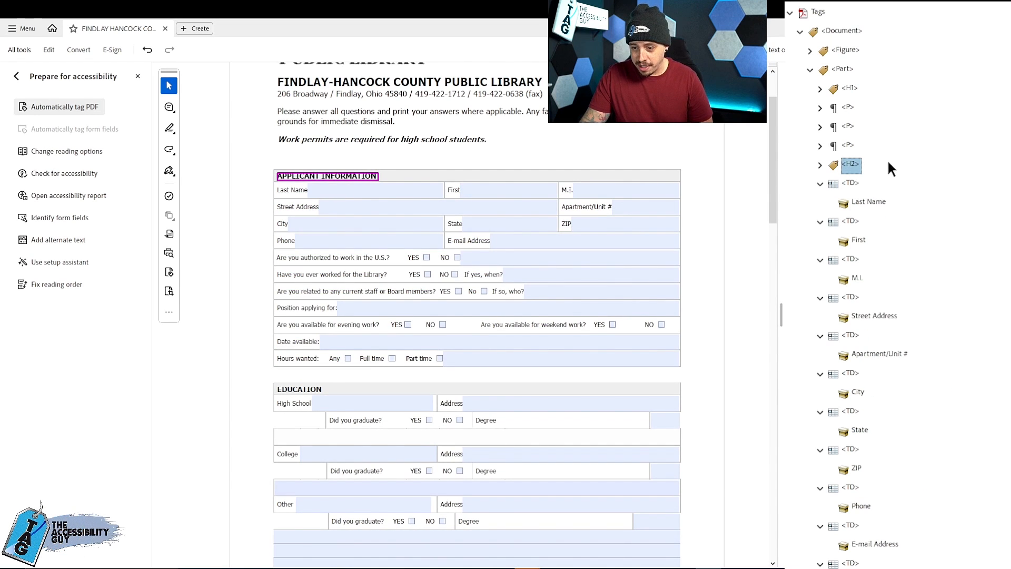
# - Delete the leftover first table tag with its empty rows and cells
pyautogui.scroll(-10, 879, 237)
pyautogui.click(855, 316)
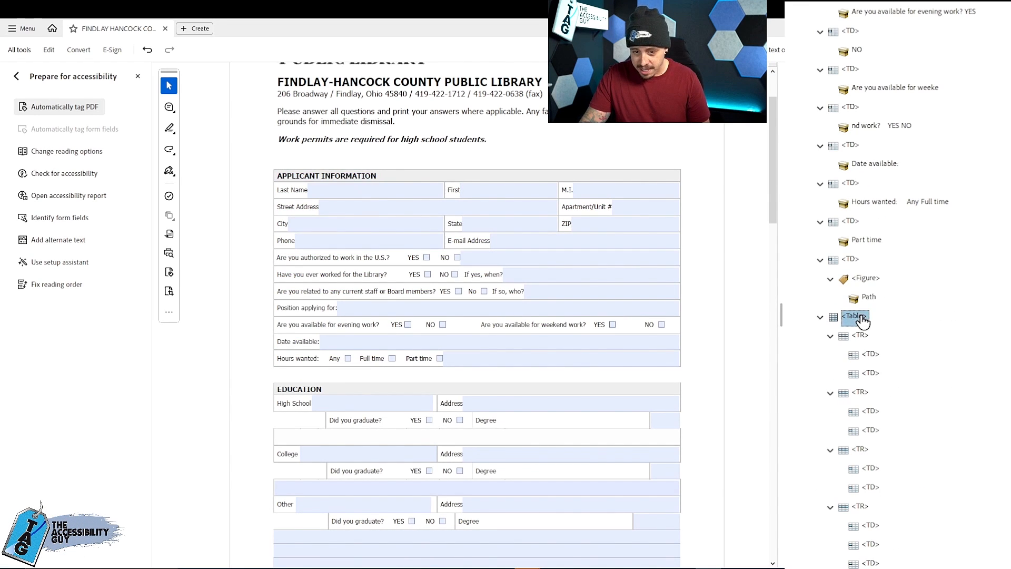
pyautogui.scroll(10, 880, 236)
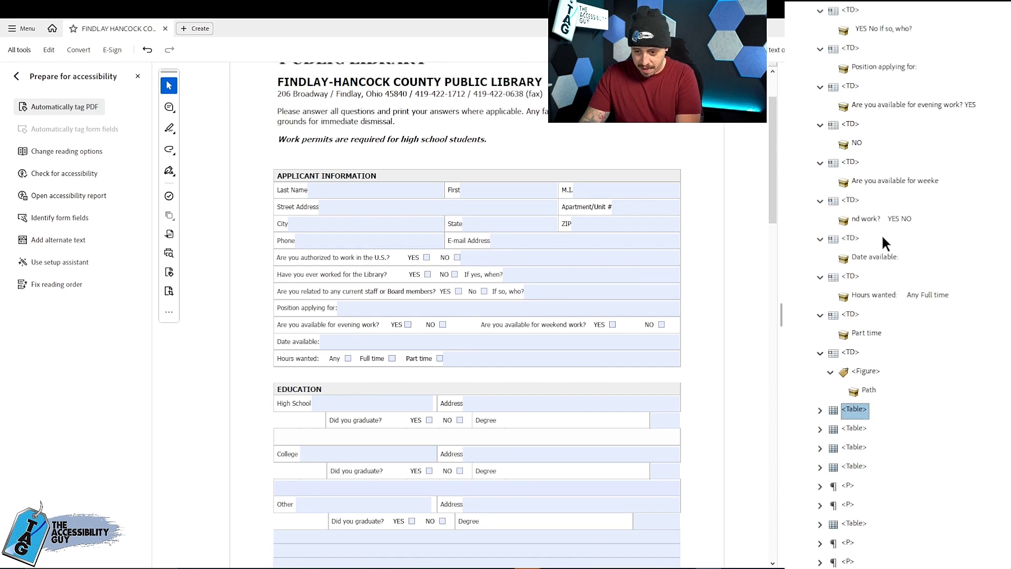
pyautogui.scroll(3, 872, 221)
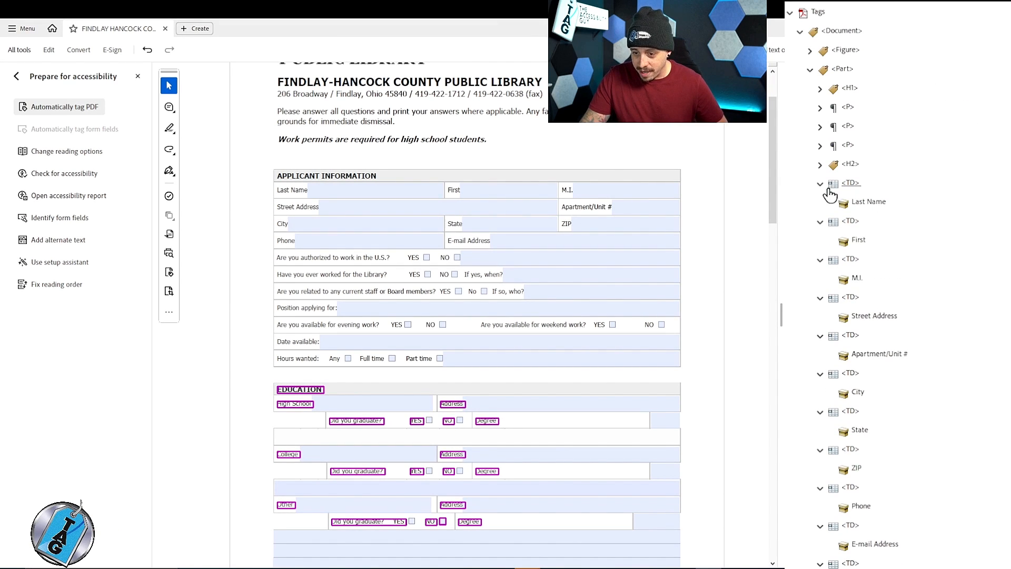
# - Collapse the tag tree and reopen only the Document and Part tags with their child tags folded
pyautogui.click(799, 32)
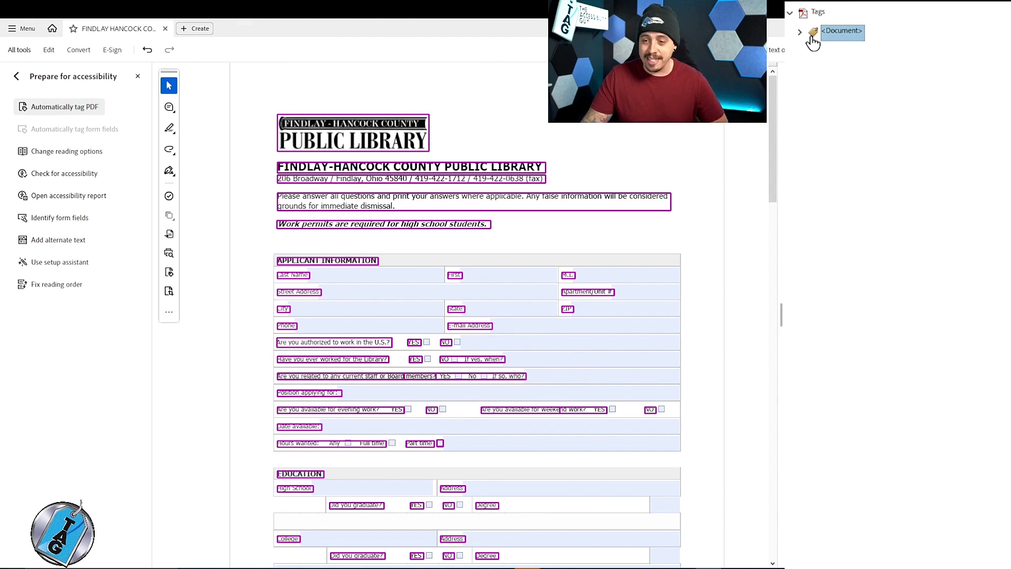
pyautogui.click(799, 31)
pyautogui.click(810, 69)
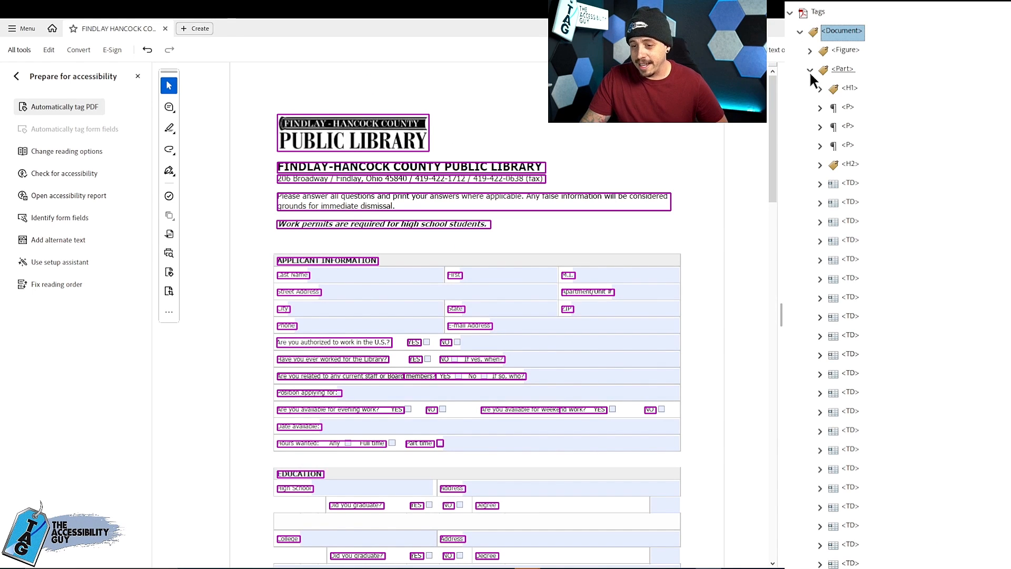
# - Change all the relocated TD tags below the APPLICANT INFORMATION heading to type P
pyautogui.click(862, 185)
pyautogui.scroll(-10, 862, 210)
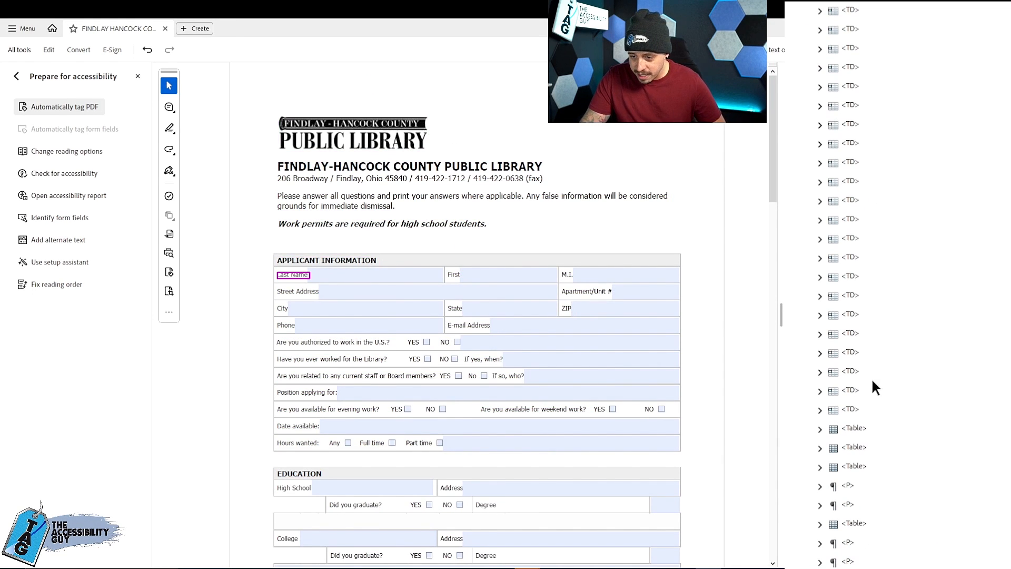
pyautogui.keyDown('shift'); pyautogui.click(850, 409); pyautogui.keyUp('shift')
pyautogui.scroll(10, 855, 343)
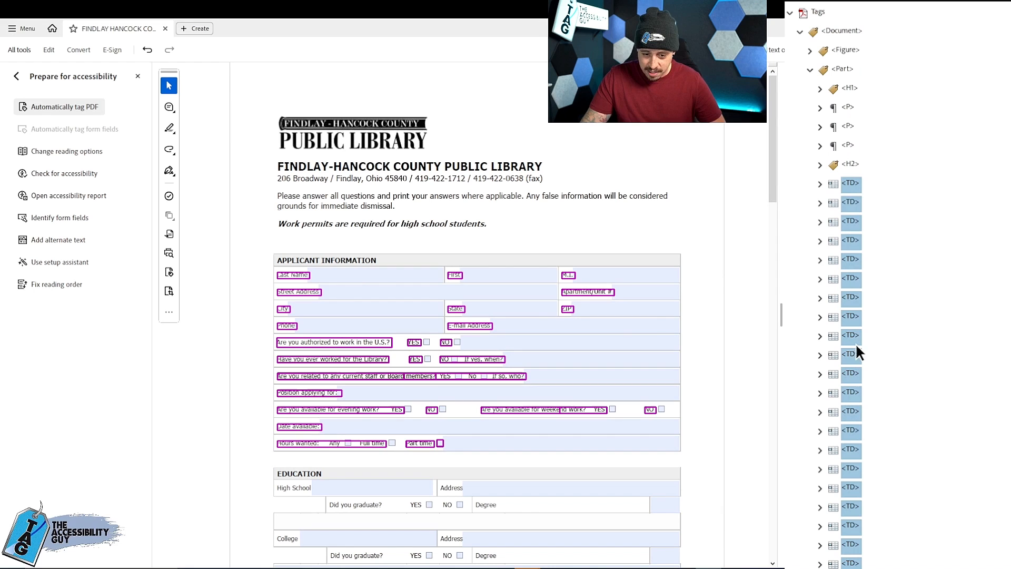
pyautogui.rightClick(850, 184)
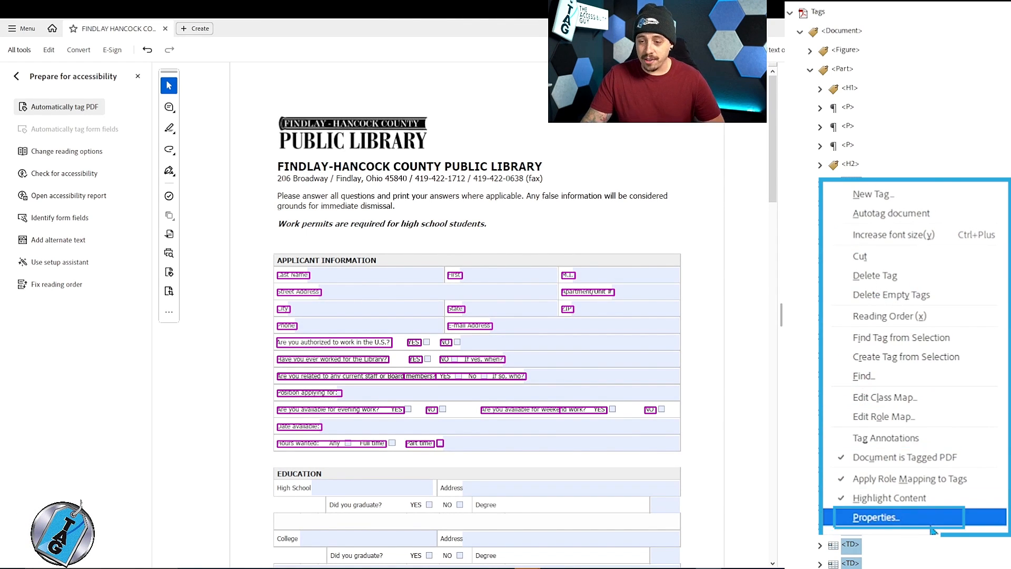
pyautogui.click(898, 483)
pyautogui.write('P')
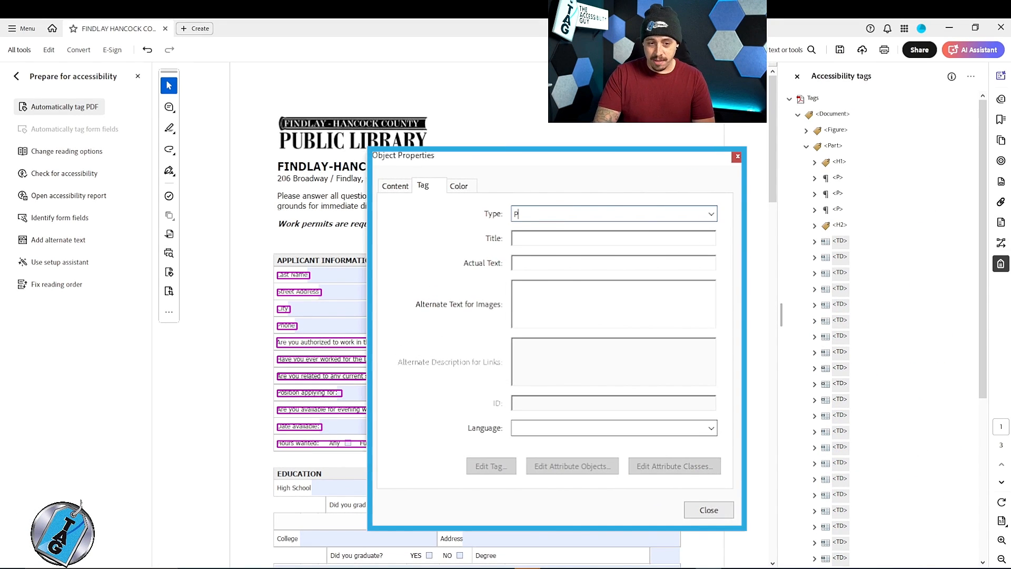
pyautogui.click(708, 509)
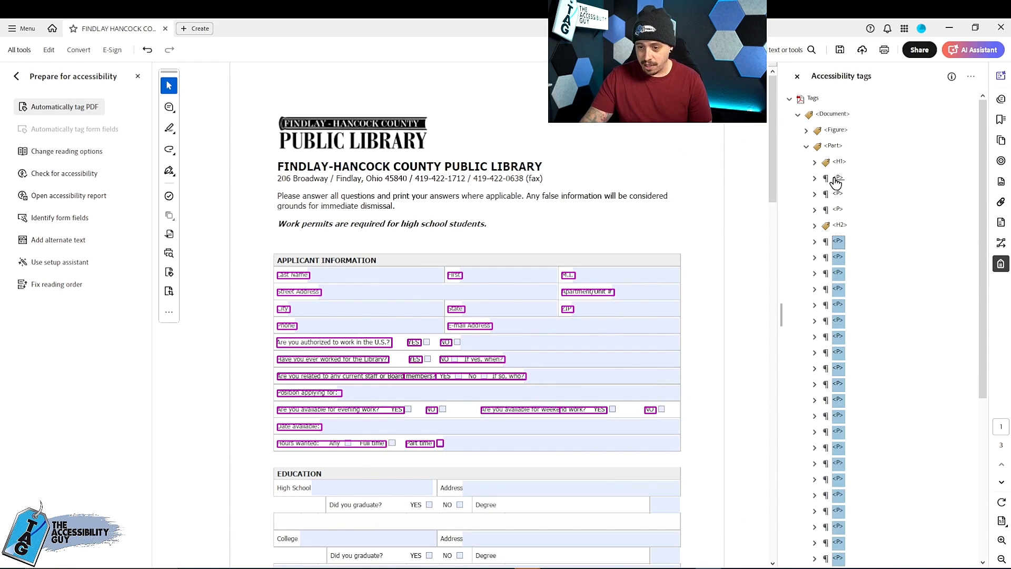
# - Change the Part time checkbox figure in the last relocated P tag to an artifact and delete the emptied P tag
pyautogui.scroll(-5, 816, 264)
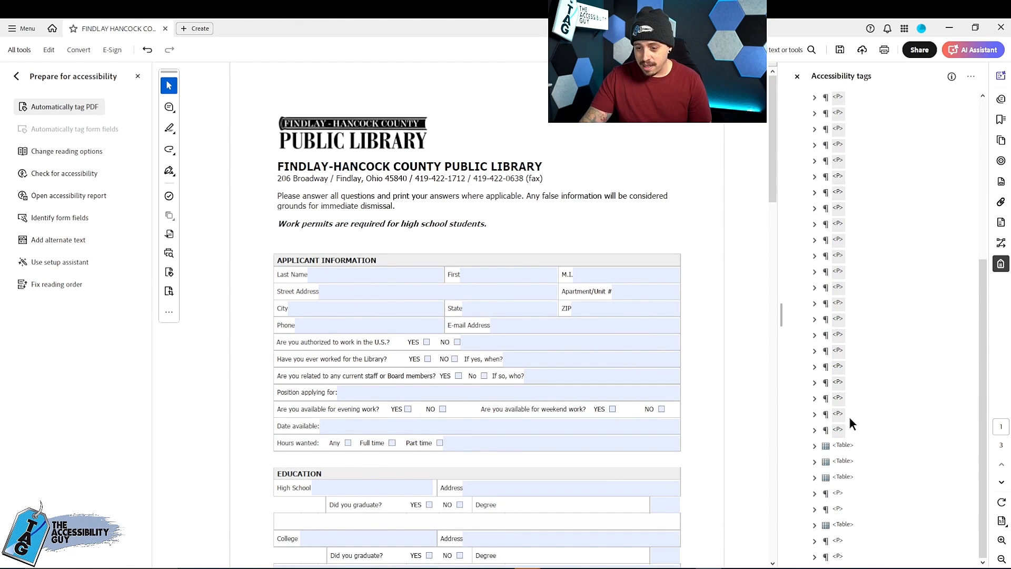
pyautogui.click(843, 447)
pyautogui.click(838, 432)
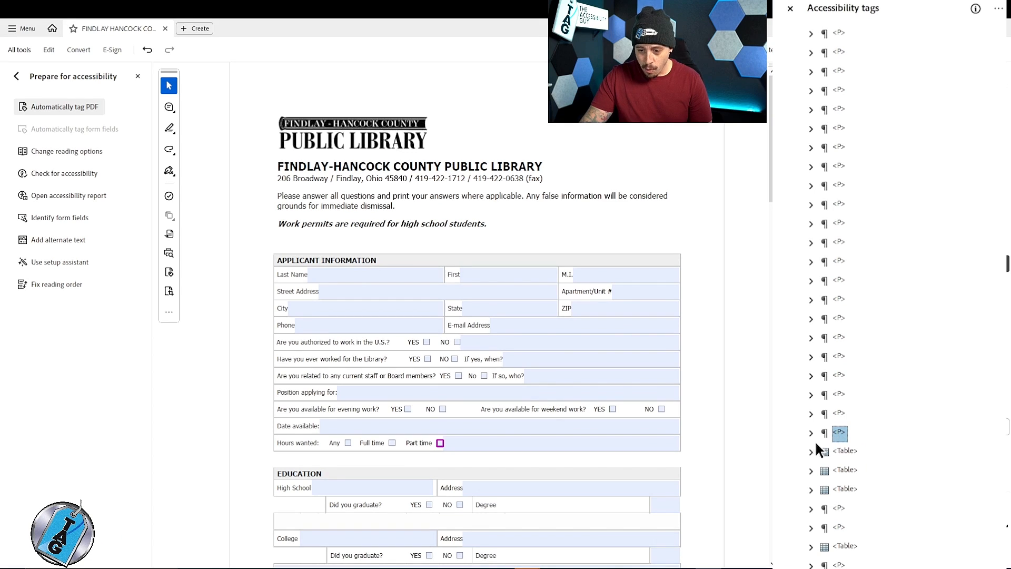
pyautogui.click(810, 433)
pyautogui.click(862, 469)
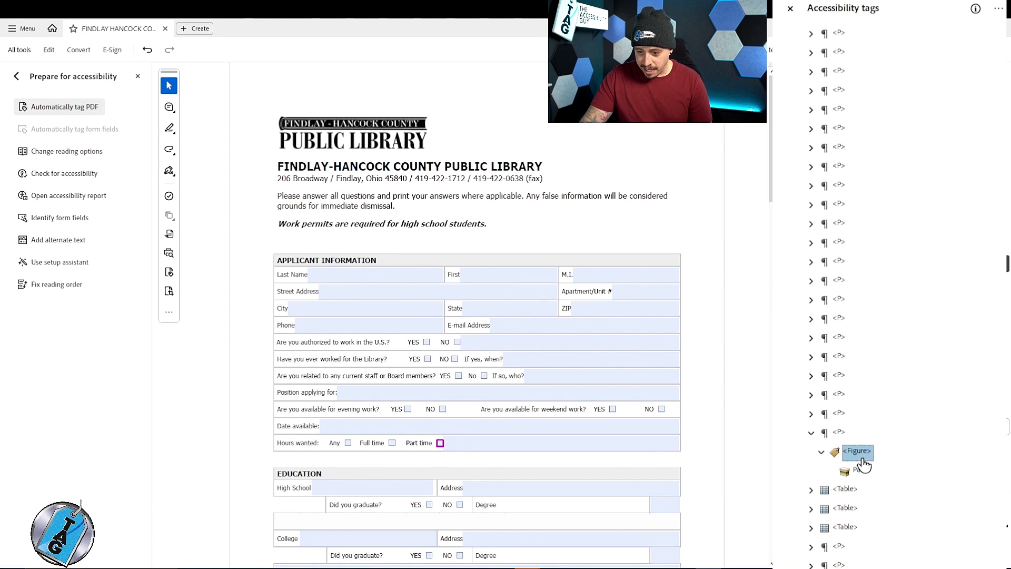
pyautogui.rightClick(862, 469)
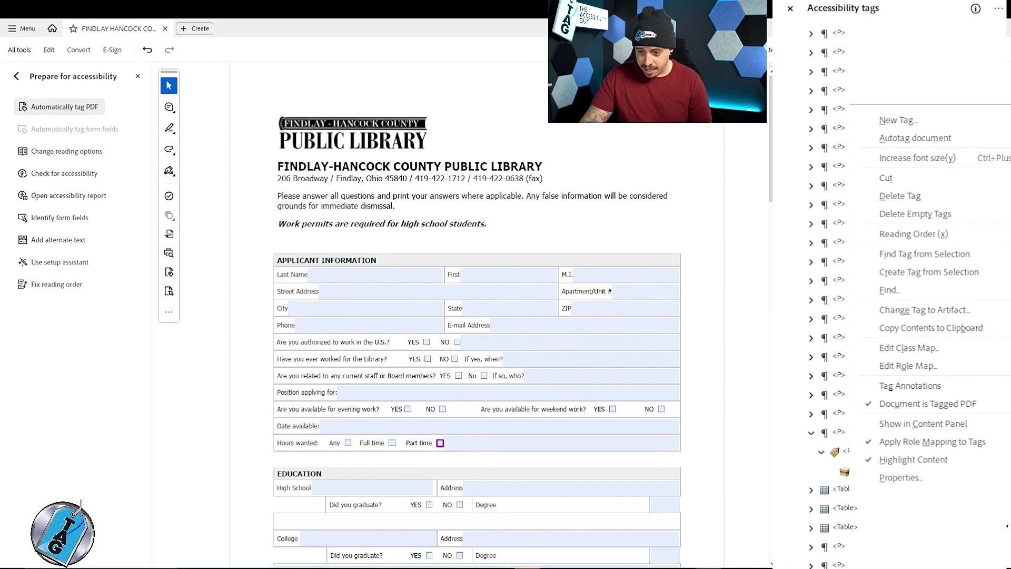
pyautogui.click(935, 315)
pyautogui.click(514, 368)
pyautogui.press('Delete')
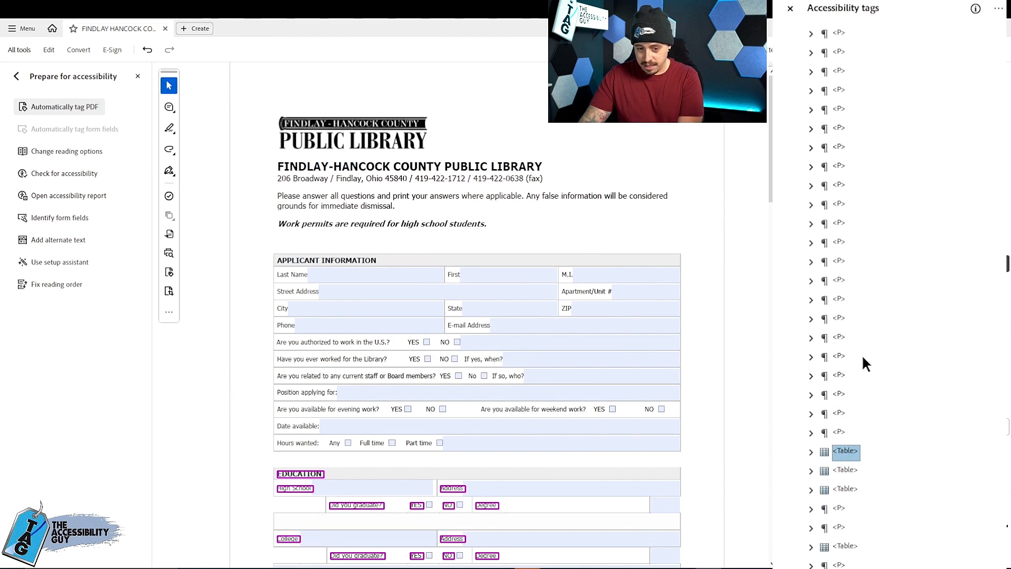
# - Create a new tag of type DUMMY CONTAINER directly below the APPLICANT INFORMATION H2 tag
pyautogui.click(842, 111)
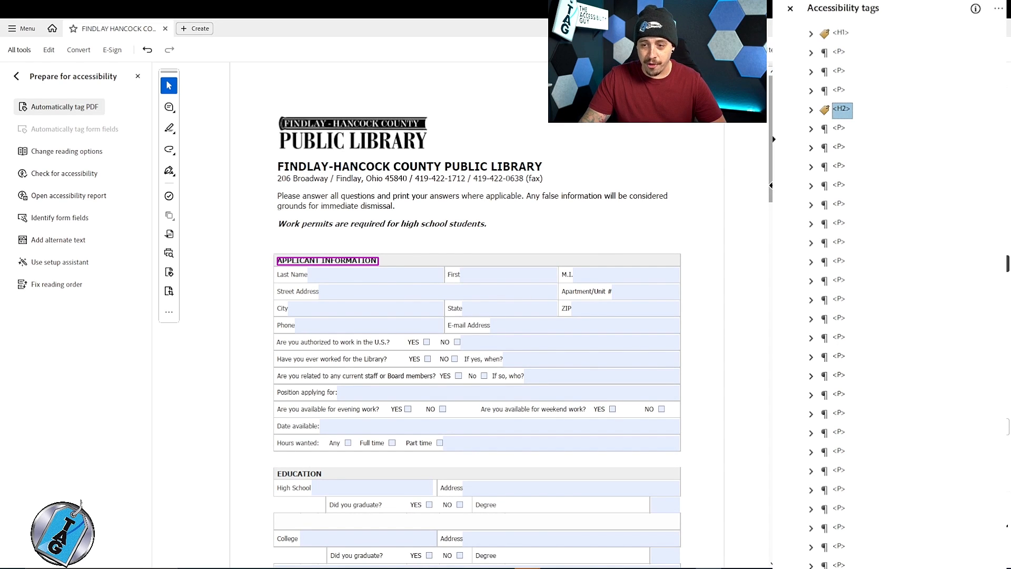
pyautogui.rightClick(841, 111)
pyautogui.click(873, 125)
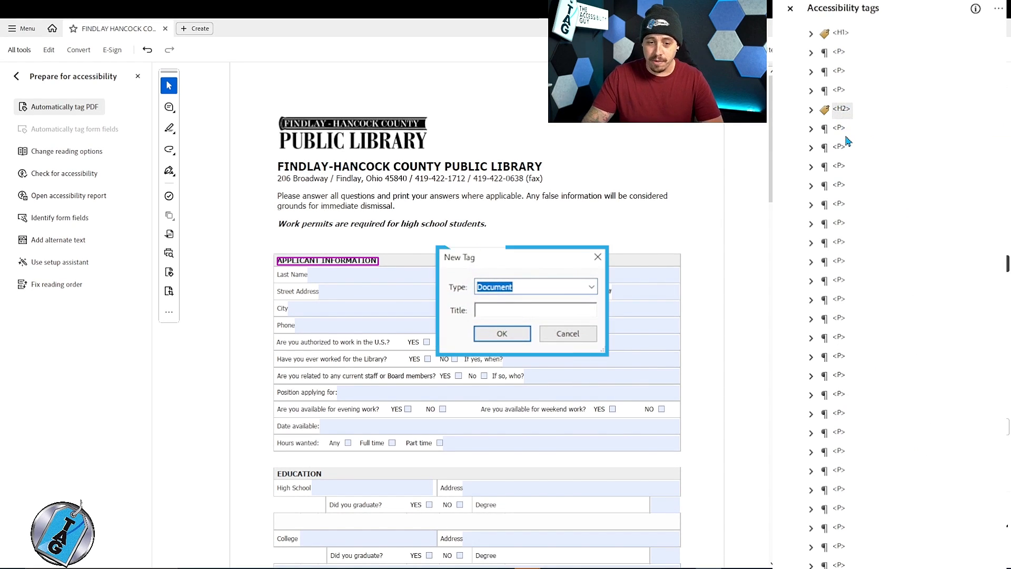
pyautogui.write('DUMMY CONTAINER')
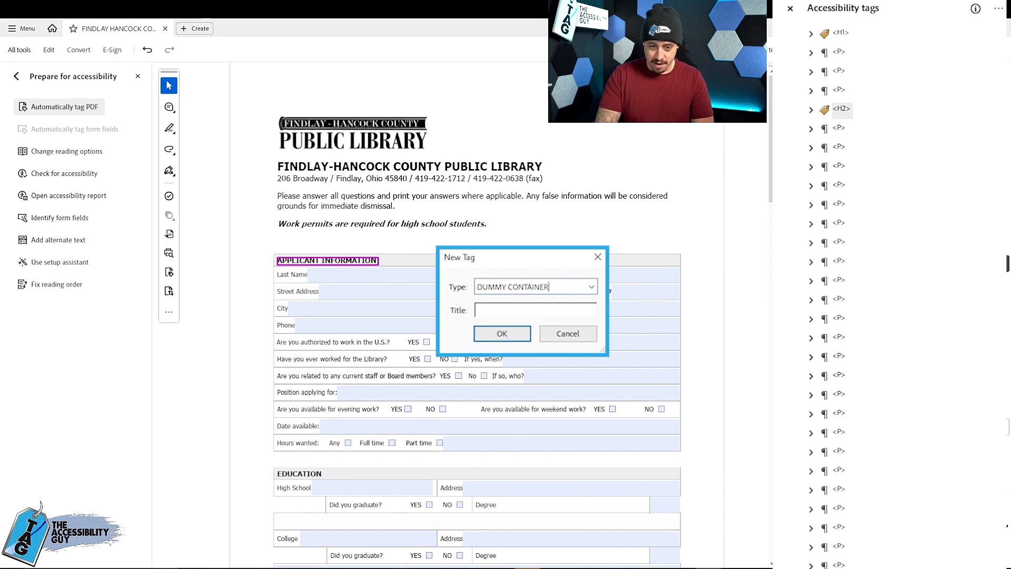
pyautogui.press('Return')
pyautogui.click(845, 134)
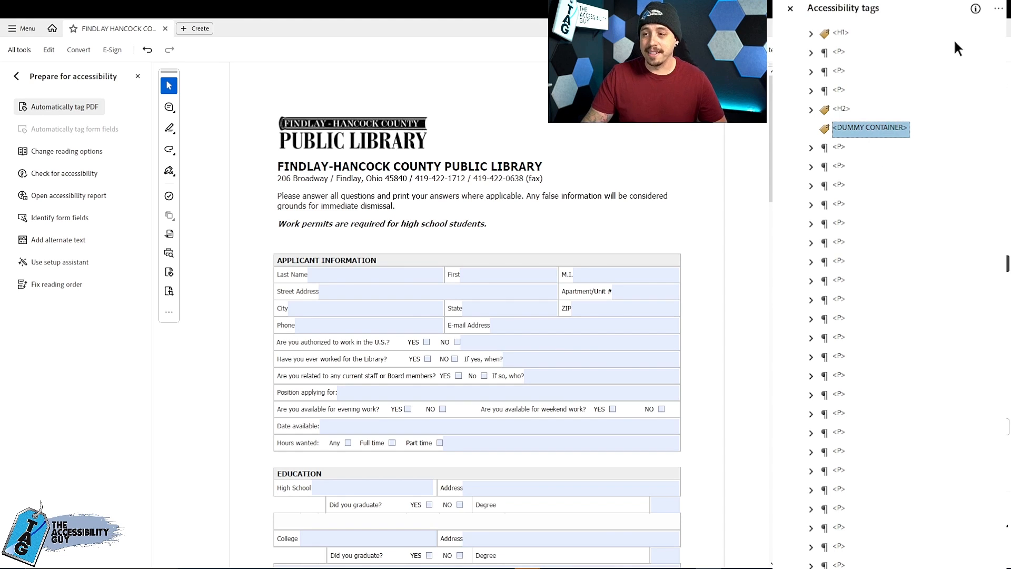
# - Search the current page for Unmarked Annotations with the Find Element tool
pyautogui.click(998, 8)
pyautogui.click(960, 257)
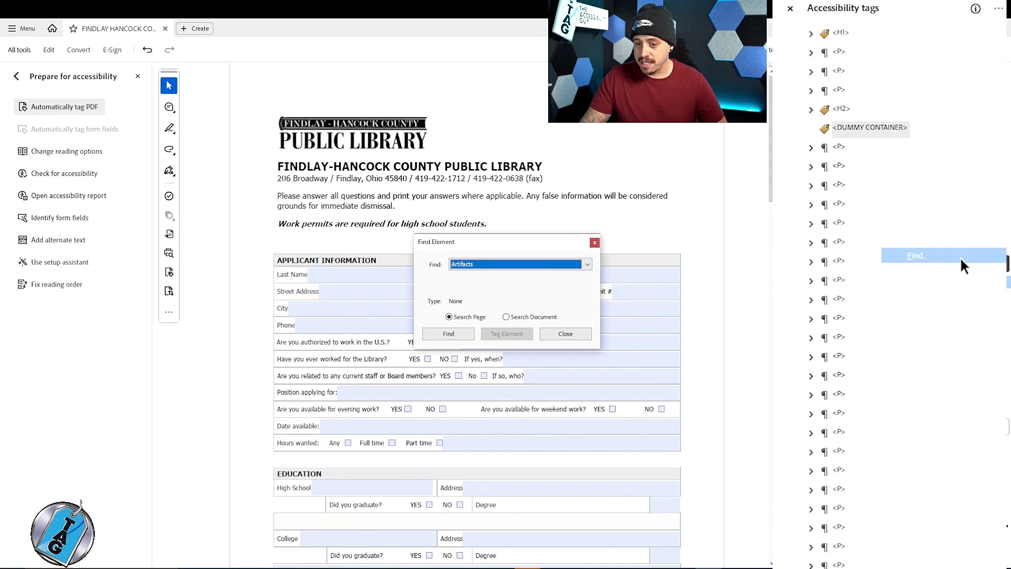
pyautogui.click(587, 264)
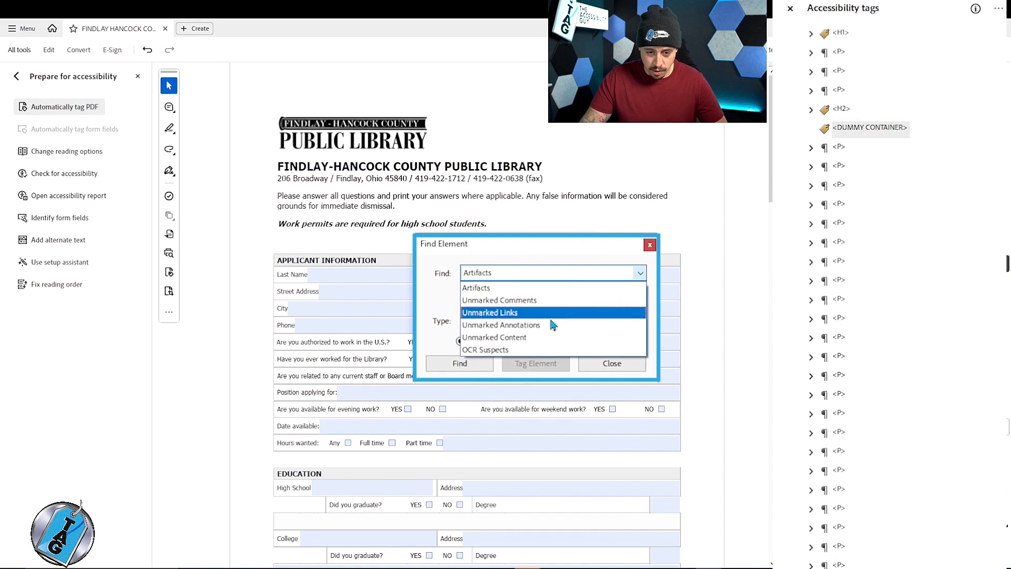
pyautogui.click(524, 325)
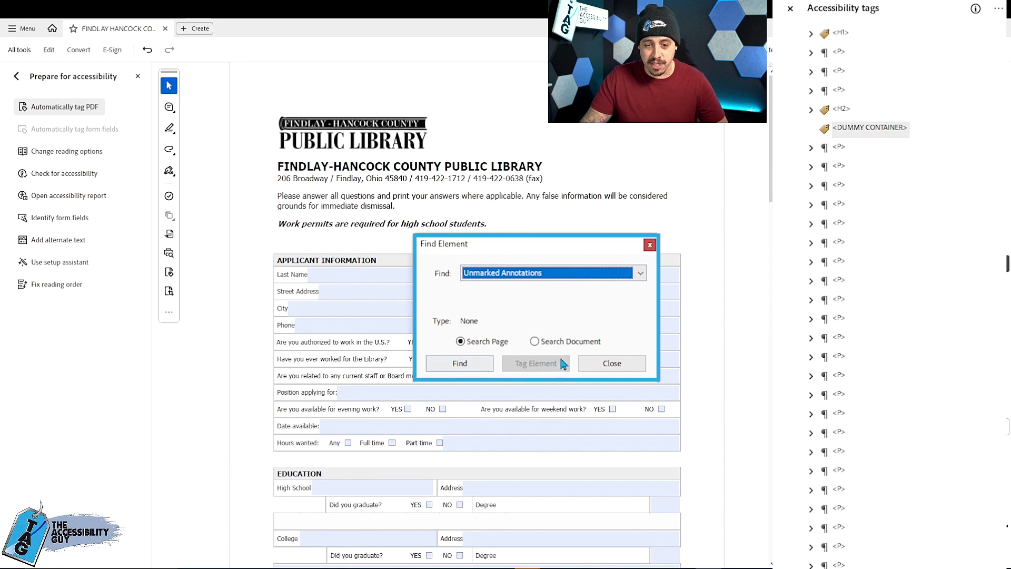
pyautogui.click(460, 363)
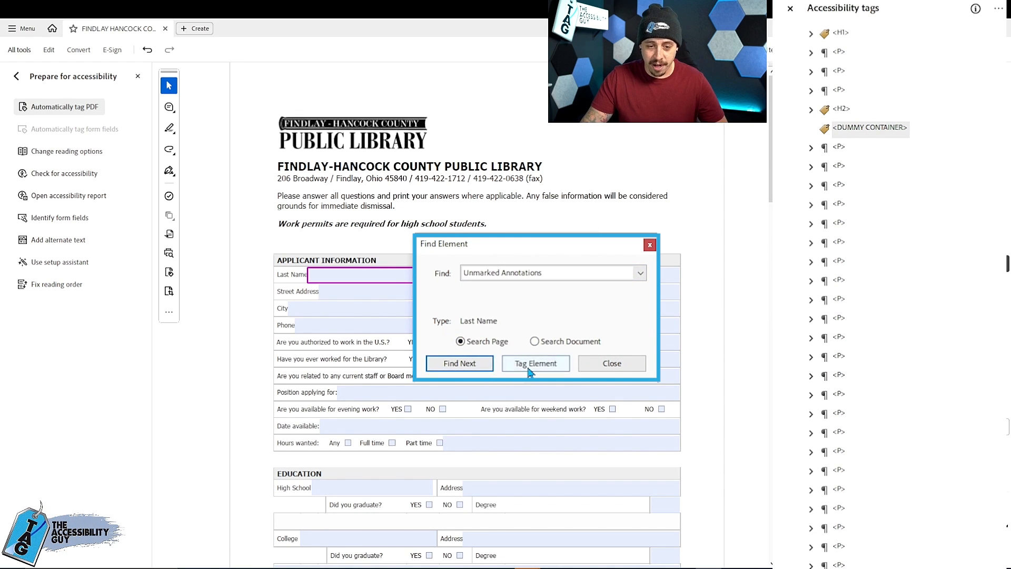
# - Tag every unmarked form field annotation on the first page into the DUMMY CONTAINER tag and close the Find Element dialog
pyautogui.click(534, 368)
pyautogui.click(531, 363)
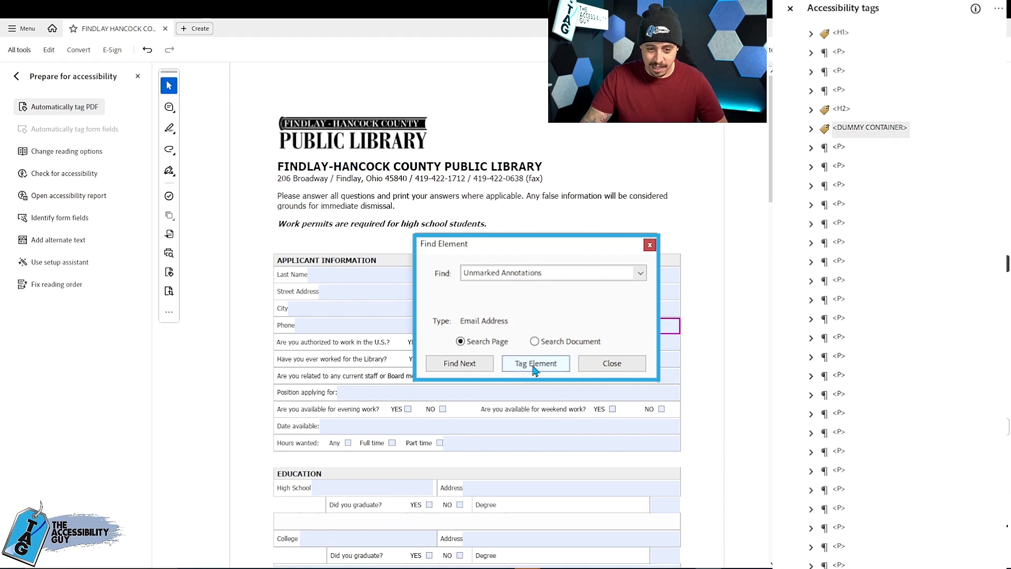
pyautogui.click(533, 364)
pyautogui.click(534, 366)
pyautogui.click(534, 369)
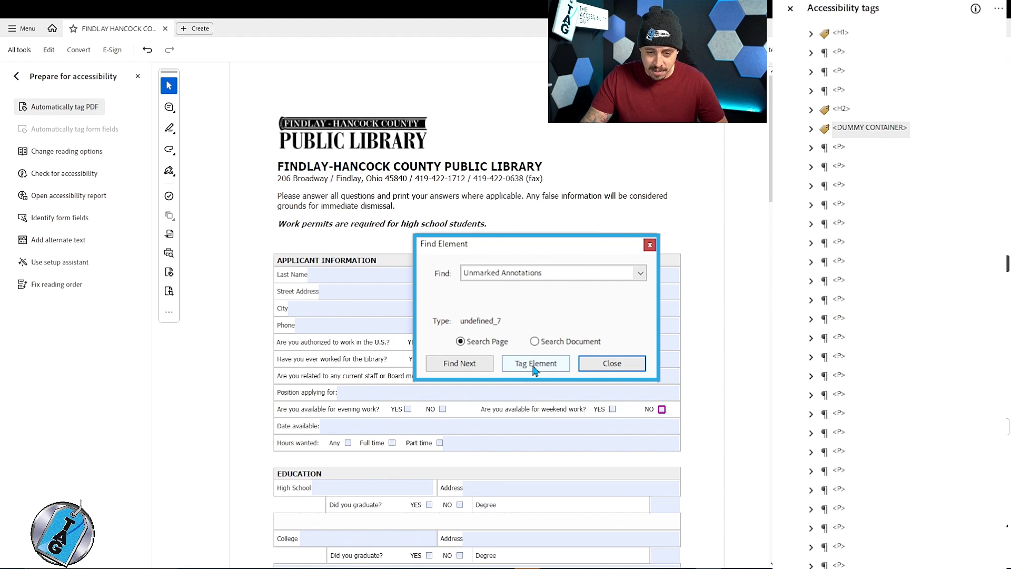
pyautogui.click(534, 368)
pyautogui.click(535, 368)
pyautogui.click(535, 368)
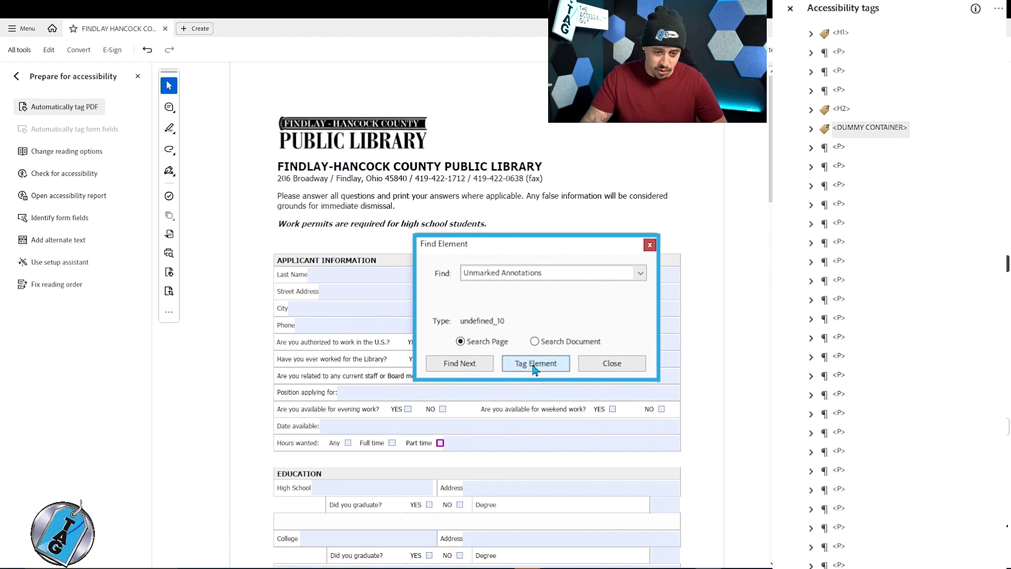
pyautogui.click(535, 368)
pyautogui.click(535, 368)
pyautogui.click(534, 369)
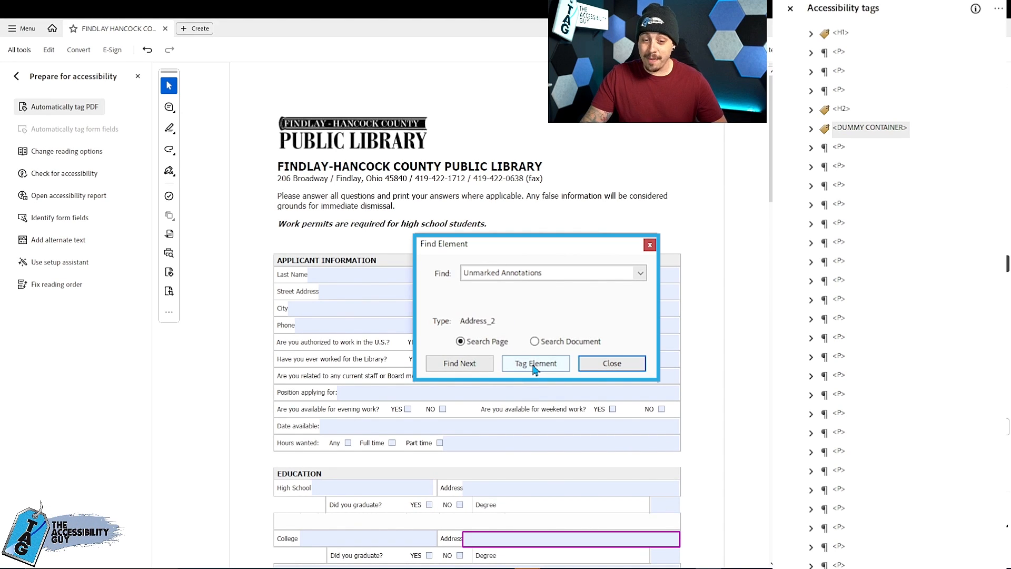
pyautogui.click(534, 369)
pyautogui.click(534, 369)
pyautogui.click(532, 369)
pyautogui.click(533, 369)
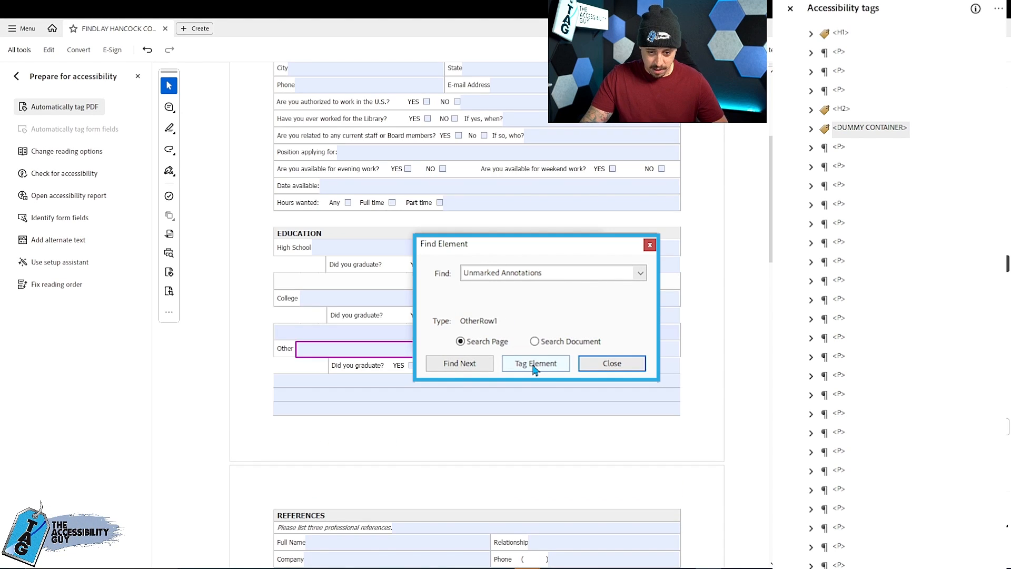
pyautogui.click(533, 369)
pyautogui.click(532, 368)
pyautogui.click(606, 325)
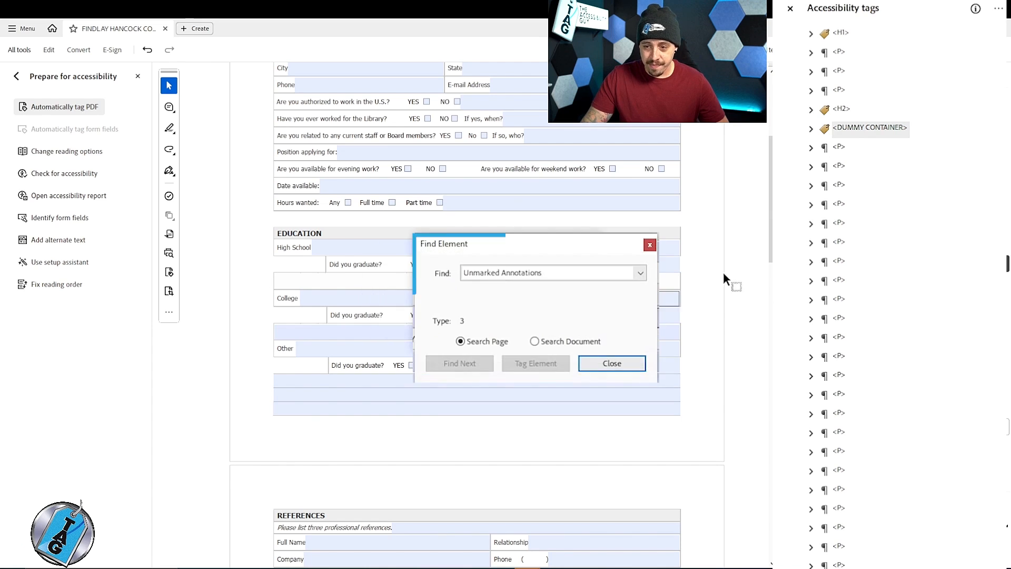
pyautogui.click(566, 333)
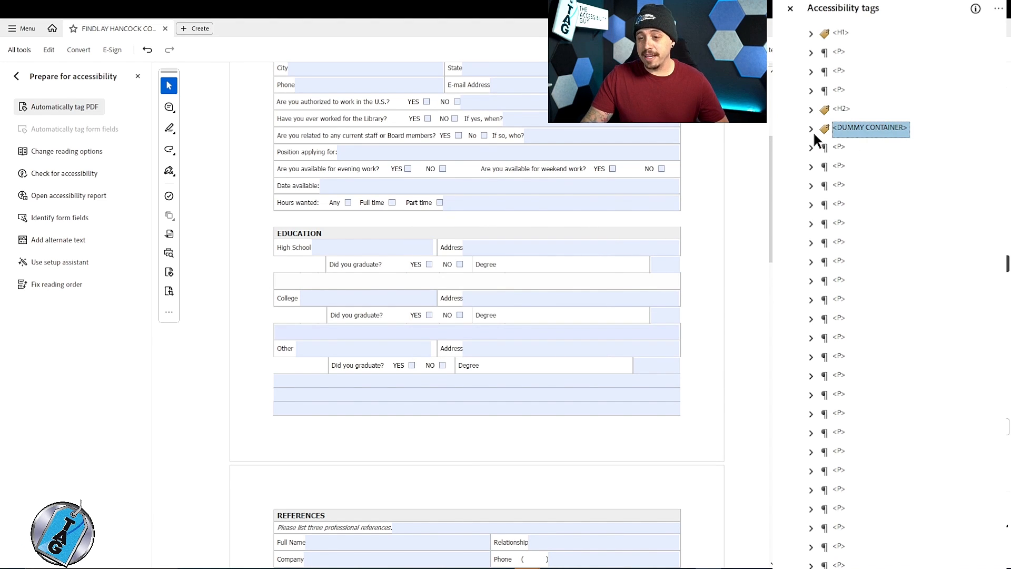
# - Expand the DUMMY CONTAINER tag and compare its OBJR form field tags with the fields on the pages
pyautogui.click(811, 129)
pyautogui.click(873, 148)
pyautogui.scroll(-15, 887, 144)
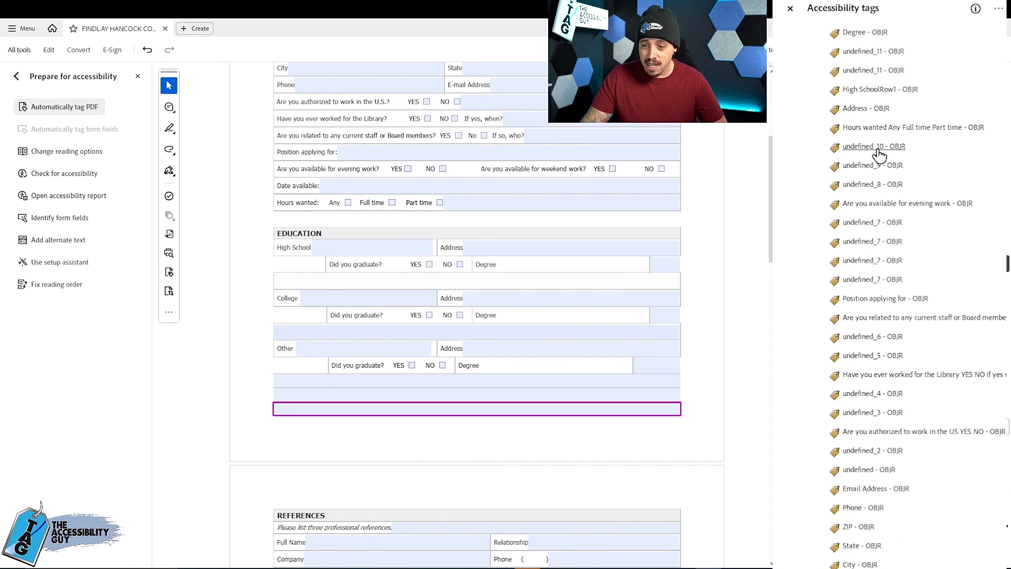
pyautogui.scroll(5, 876, 221)
pyautogui.scroll(-3, 874, 253)
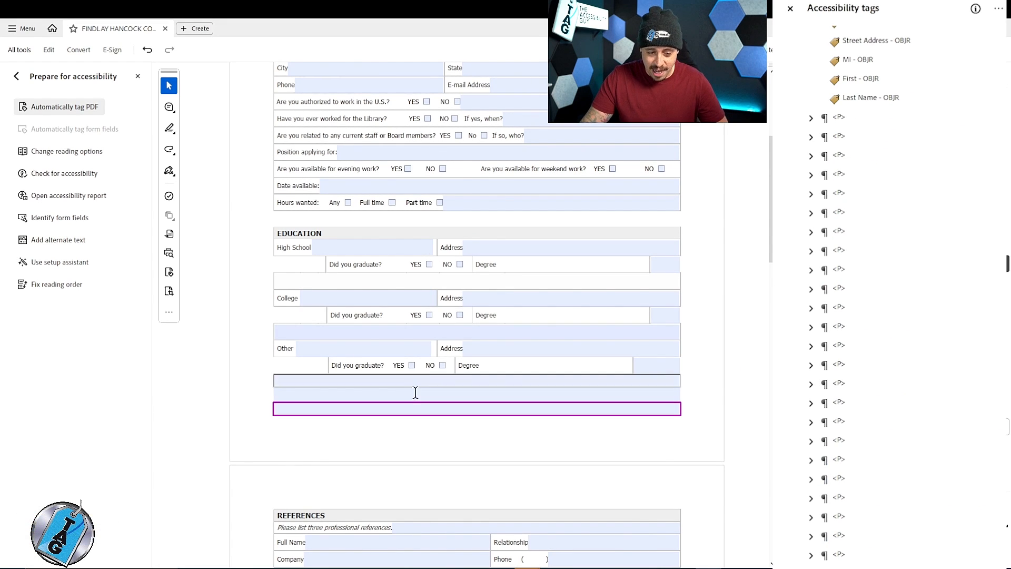
pyautogui.scroll(2, 403, 379)
pyautogui.scroll(-15, 400, 379)
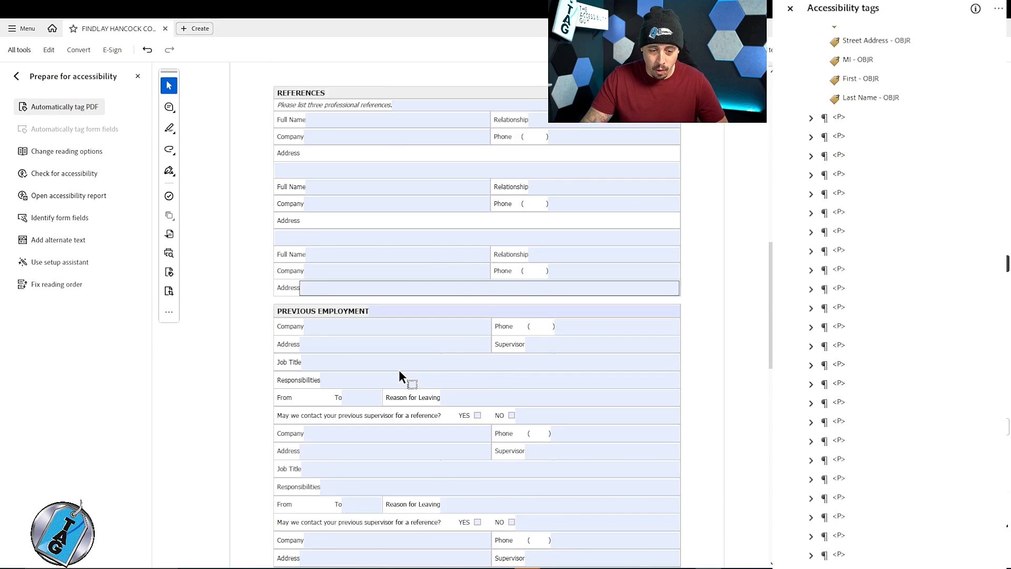
pyautogui.scroll(8, 402, 371)
pyautogui.scroll(4, 402, 374)
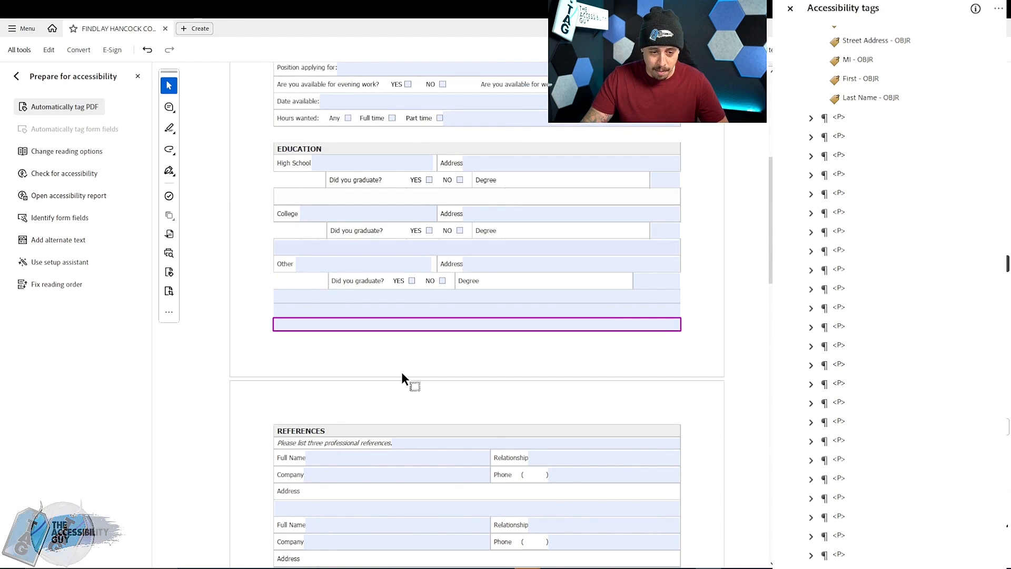
pyautogui.click(420, 297)
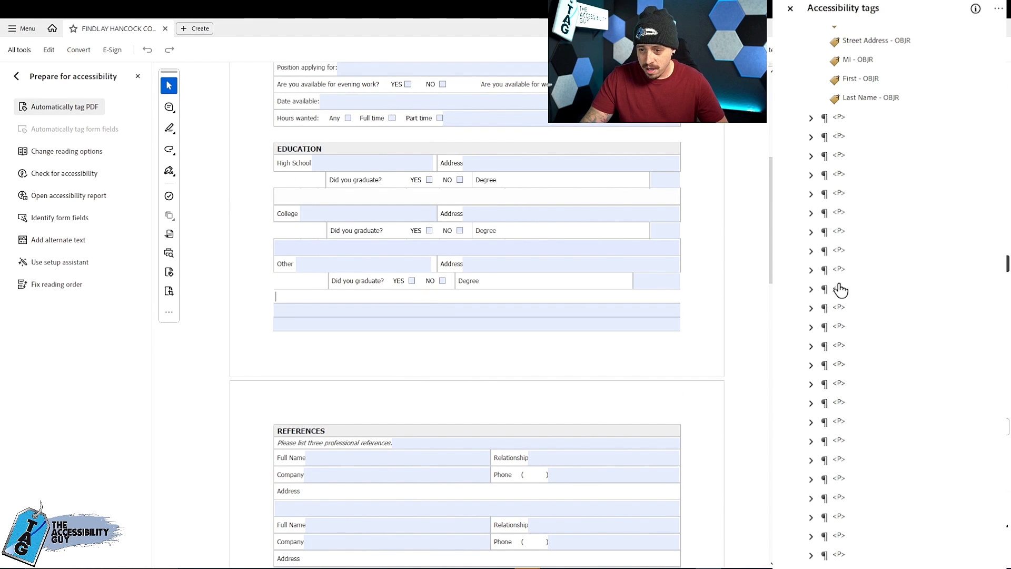
# - Check which page content is marked by the last P tags before the remaining tables
pyautogui.scroll(-5, 840, 289)
pyautogui.click(841, 425)
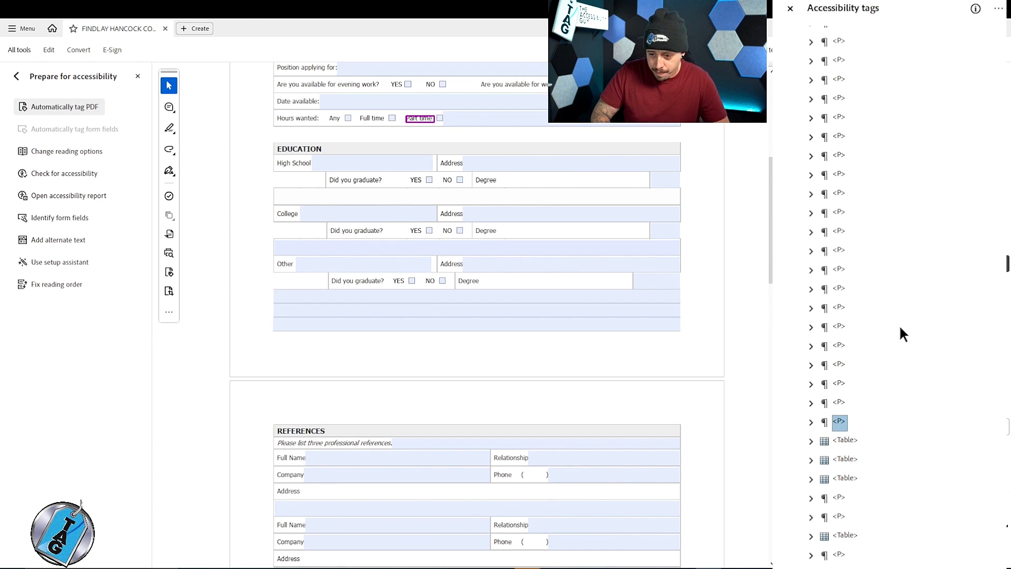
pyautogui.press('Up')
pyautogui.press('Up')
pyautogui.press('Down')
pyautogui.press('Down')
pyautogui.press('Down')
pyautogui.press('Down')
pyautogui.press('Up')
pyautogui.press('Up')
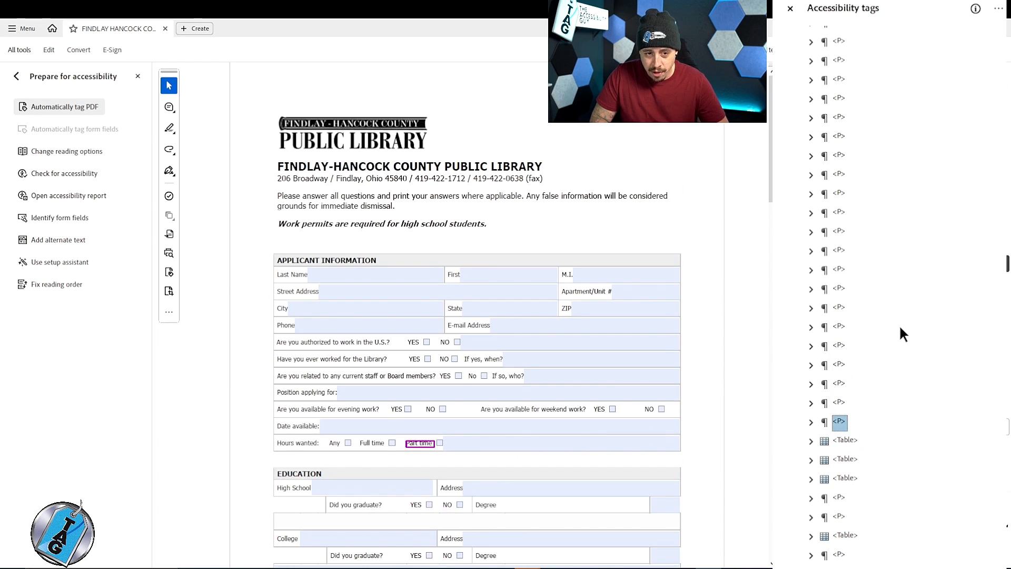
pyautogui.press('Up')
pyautogui.press('Down')
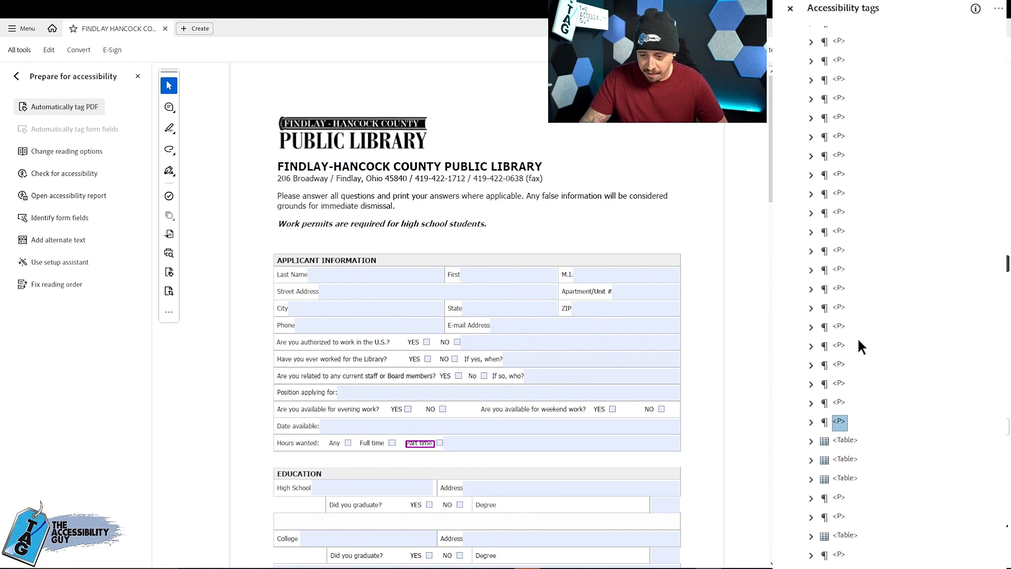
# - Delete the Education section's form field OBJR tags from the DUMMY CONTAINER, from 3 - OBJR through Address - OBJR
pyautogui.scroll(10, 858, 338)
pyautogui.scroll(10, 893, 484)
pyautogui.click(856, 156)
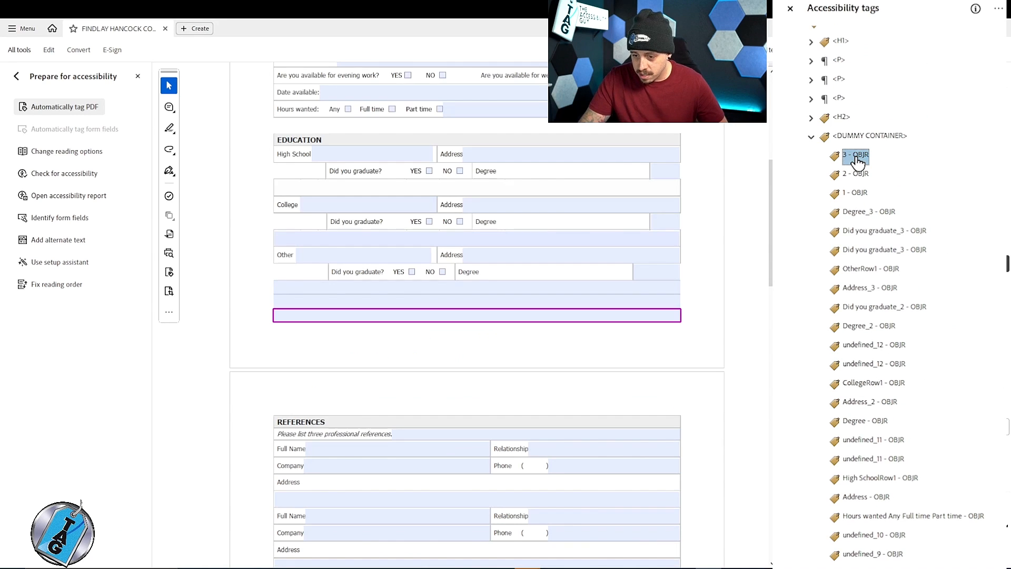
pyautogui.hotkey('shift', 'Down')
pyautogui.hotkey('shift', 'Down')
pyautogui.hotkey('shift', 'Down')
pyautogui.hotkey('shift', 'Down')
pyautogui.hotkey('shift', 'Down')
pyautogui.hotkey('shift', 'Down')
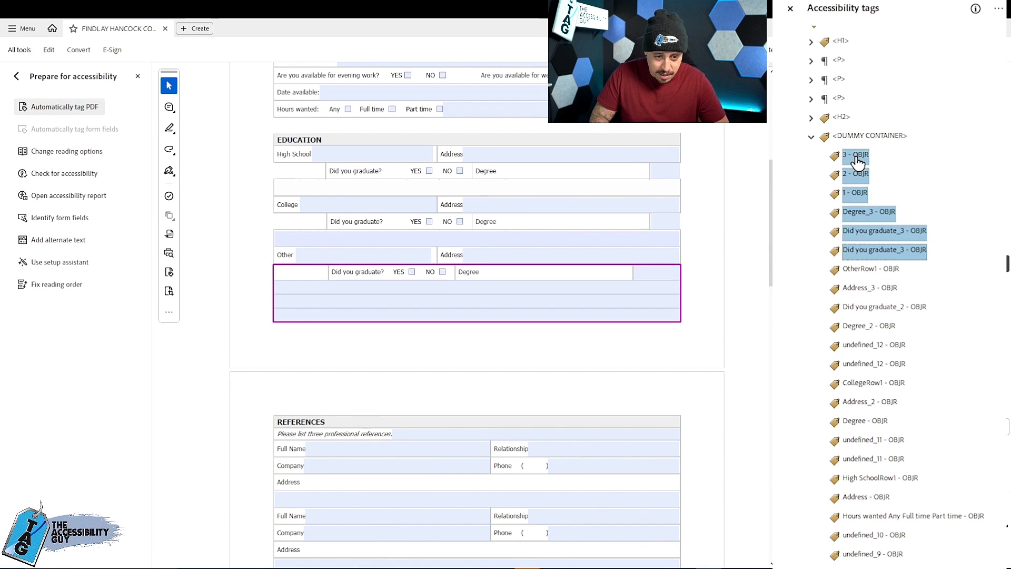
pyautogui.press('Delete')
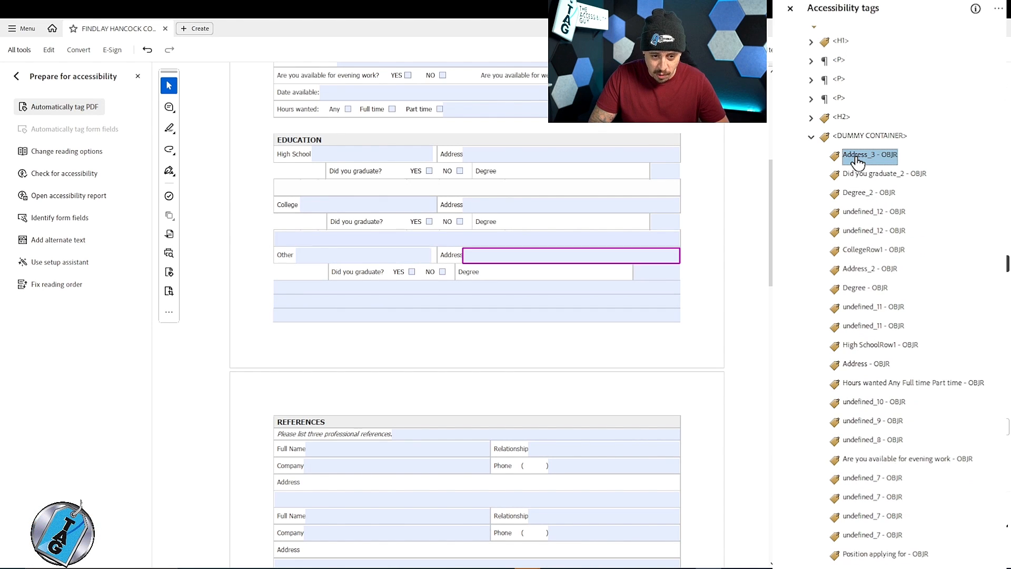
pyautogui.press('Delete')
pyautogui.press('Delete')
pyautogui.press('Delete')
pyautogui.press('Delete')
pyautogui.press('Delete')
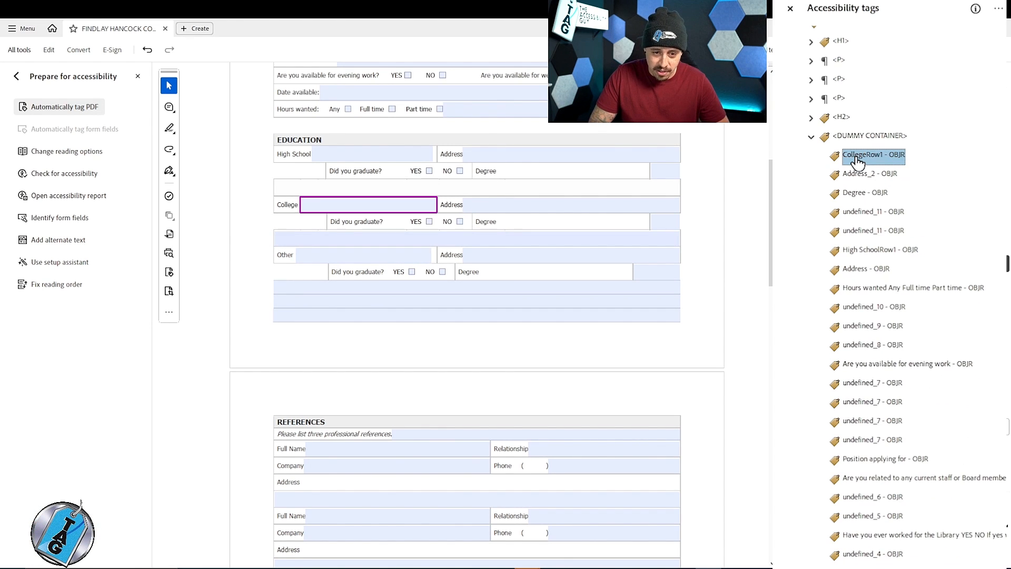
pyautogui.press('Delete')
pyautogui.press('Delete')
pyautogui.press('Delete')
pyautogui.press('Delete')
pyautogui.press('Delete')
pyautogui.press('Delete')
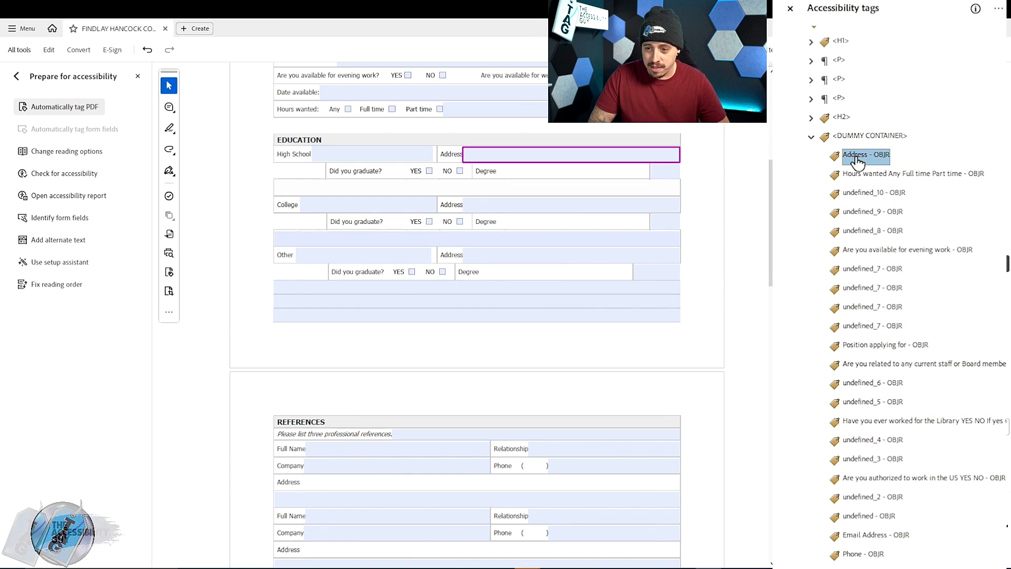
# - Move the Hours wanted Any Full time Part time and undefined_10 OBJR tags from the DUMMY CONTAINER into the Part time P tag
pyautogui.press('Down')
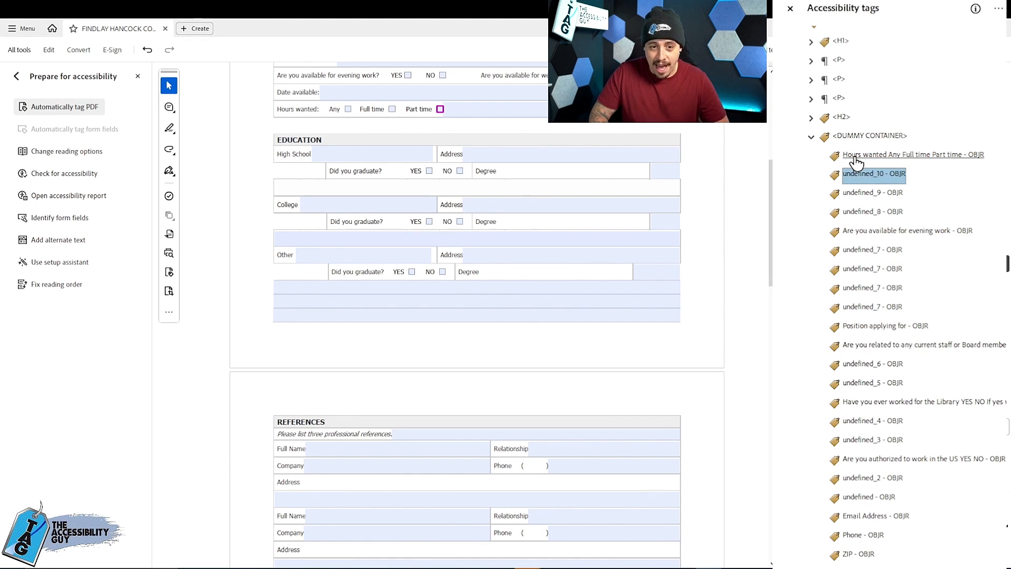
pyautogui.press('Up')
pyautogui.hotkey('shift', 'Down')
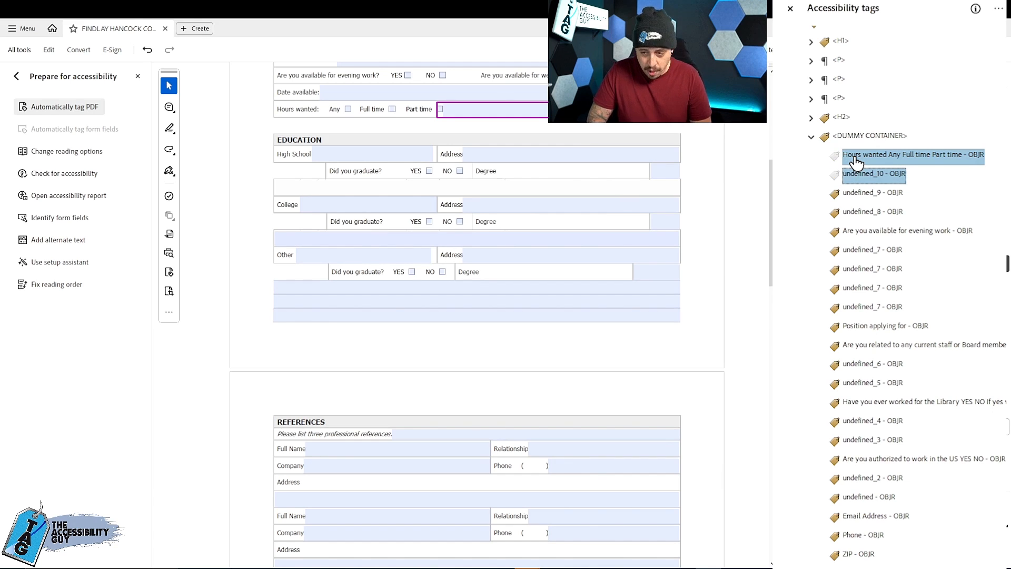
pyautogui.click(852, 230)
pyautogui.scroll(-15, 860, 318)
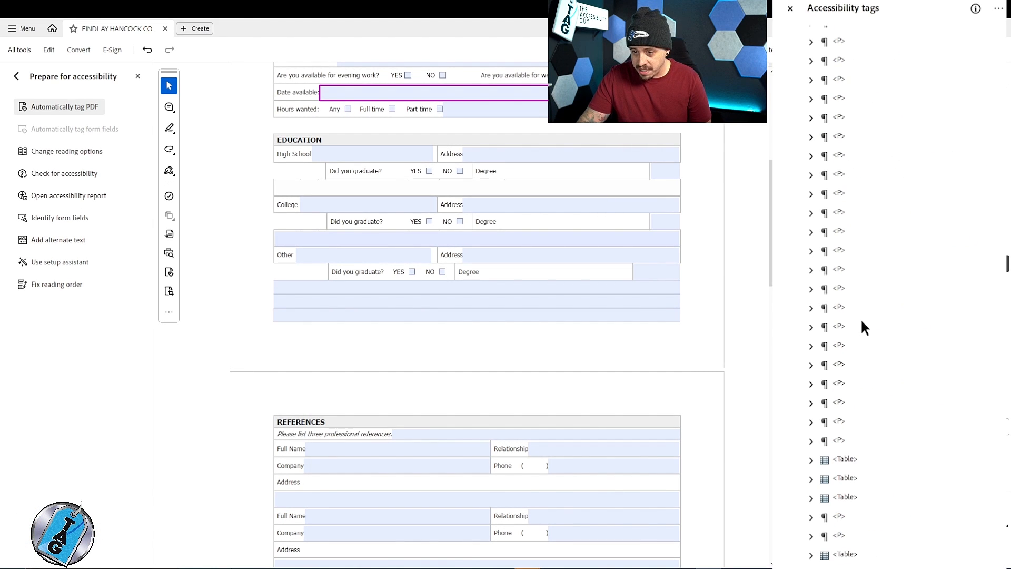
pyautogui.click(842, 442)
pyautogui.press('Right')
pyautogui.press('Right')
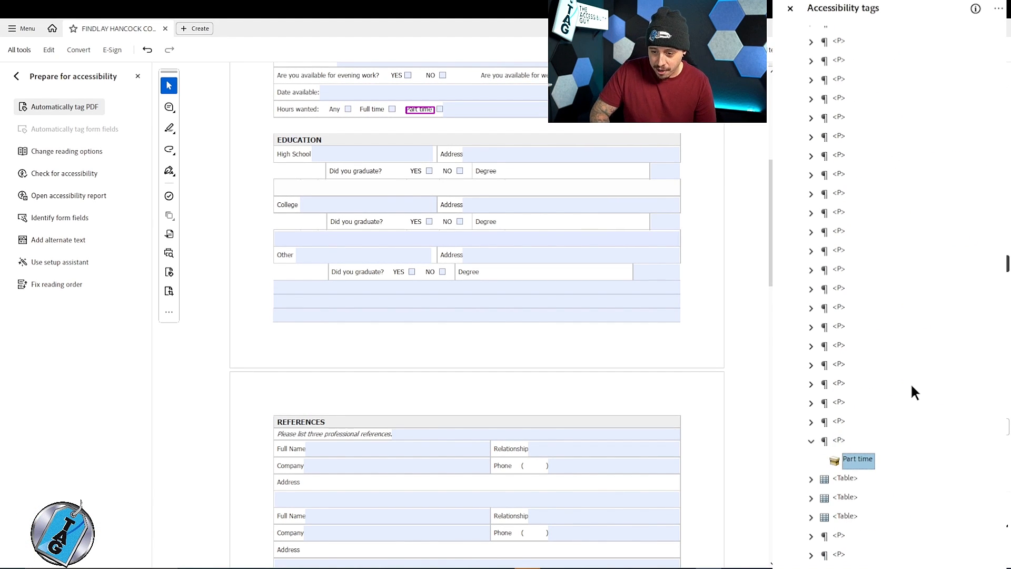
pyautogui.press('Down')
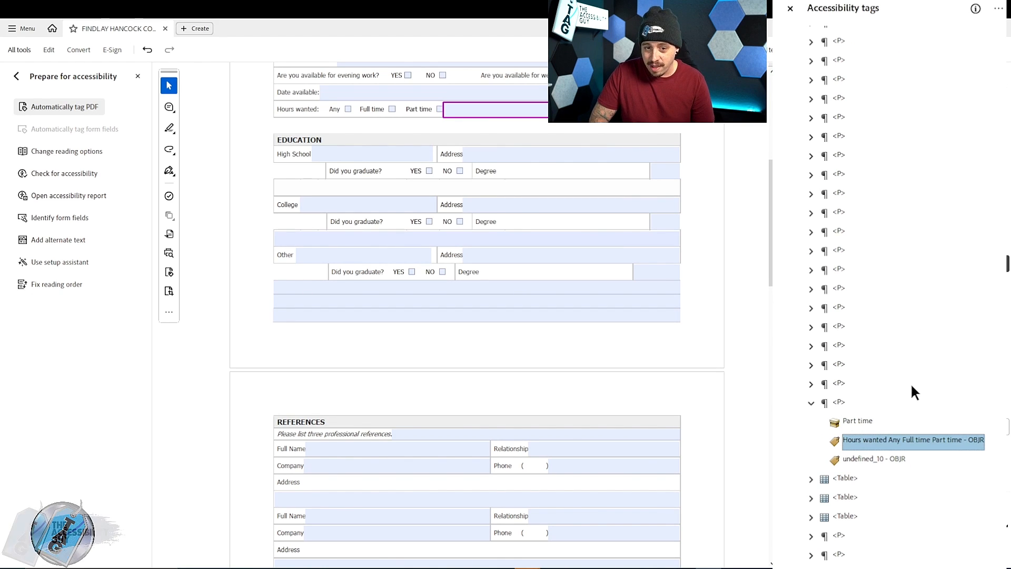
# - Wrap the Hours wanted Any Full time Part time OBJR in a new Form tag inside the Part time P tag
pyautogui.scroll(-1, 864, 347)
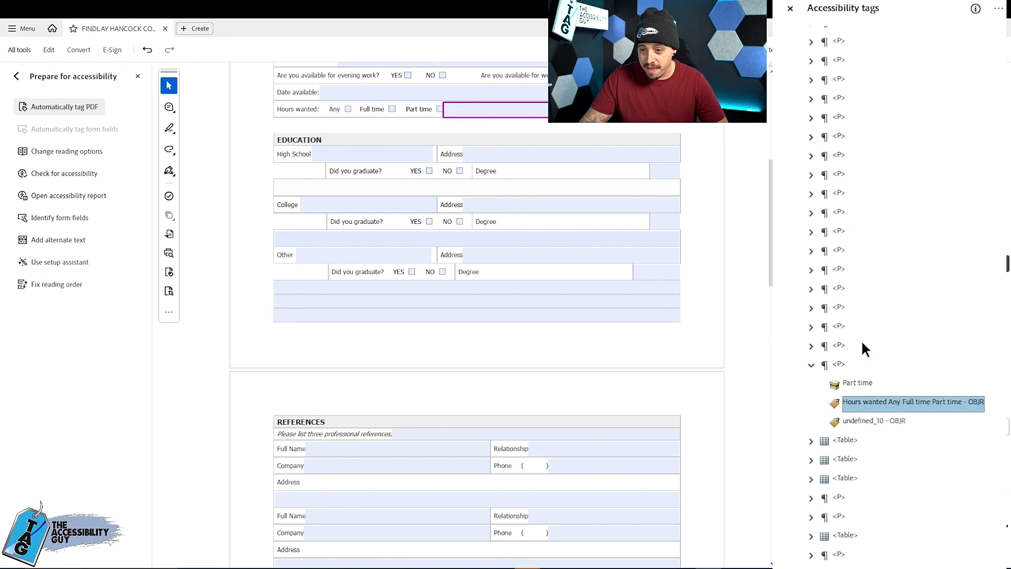
pyautogui.rightClick(851, 383)
pyautogui.click(869, 35)
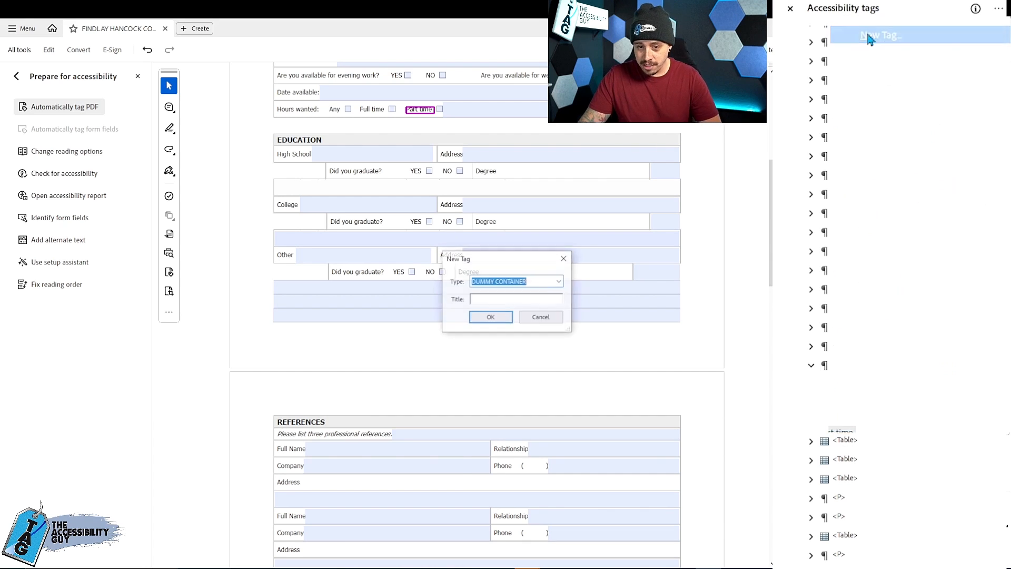
pyautogui.write('Form')
pyautogui.press('Return')
pyautogui.moveTo(860, 421); pyautogui.dragTo(874, 413)
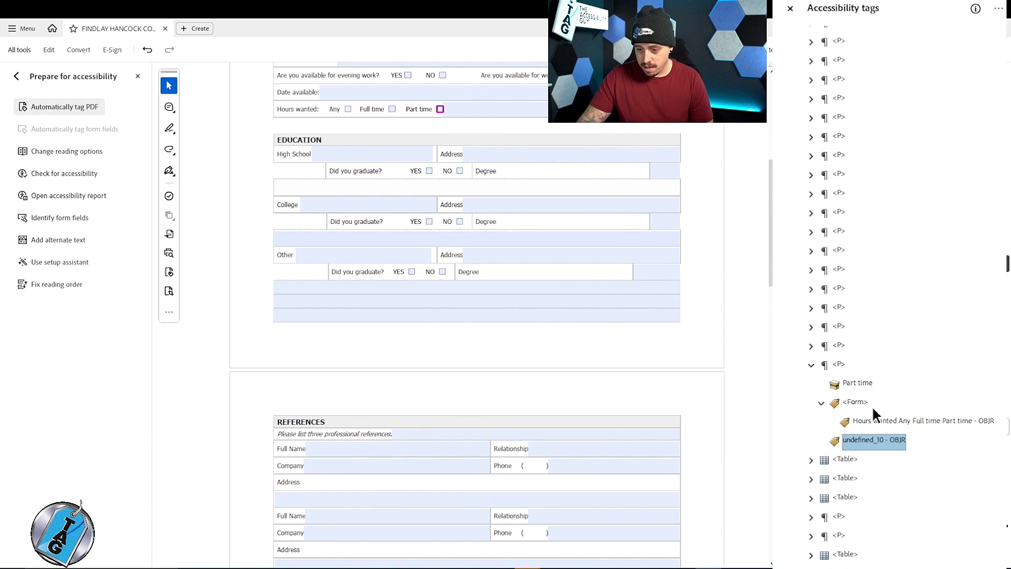
# - Wrap the undefined_10 OBJR in its own new Form tag below the first one and collapse the Part time P tag
pyautogui.rightClick(854, 405)
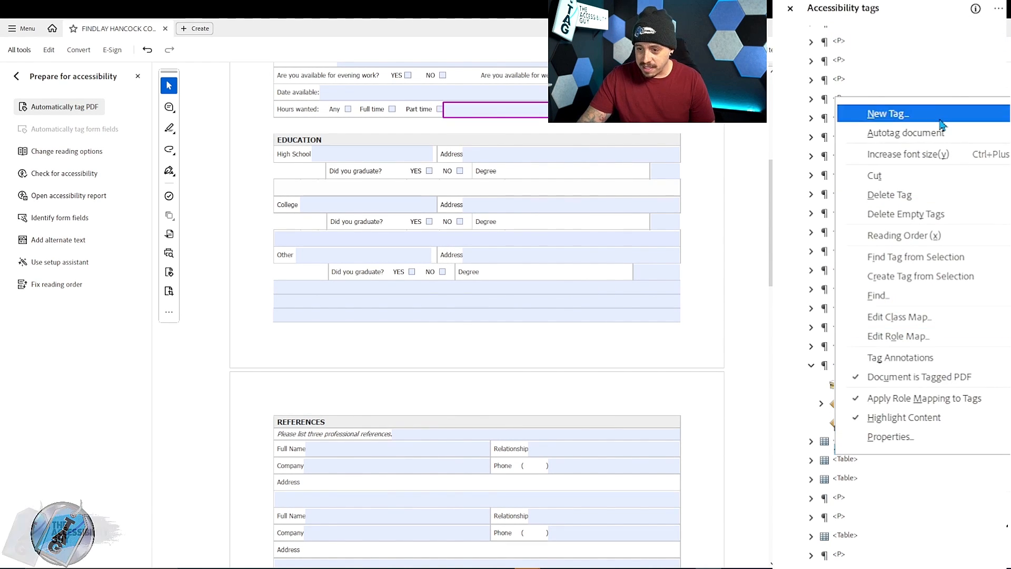
pyautogui.click(876, 109)
pyautogui.click(500, 336)
pyautogui.moveTo(856, 440); pyautogui.dragTo(856, 421)
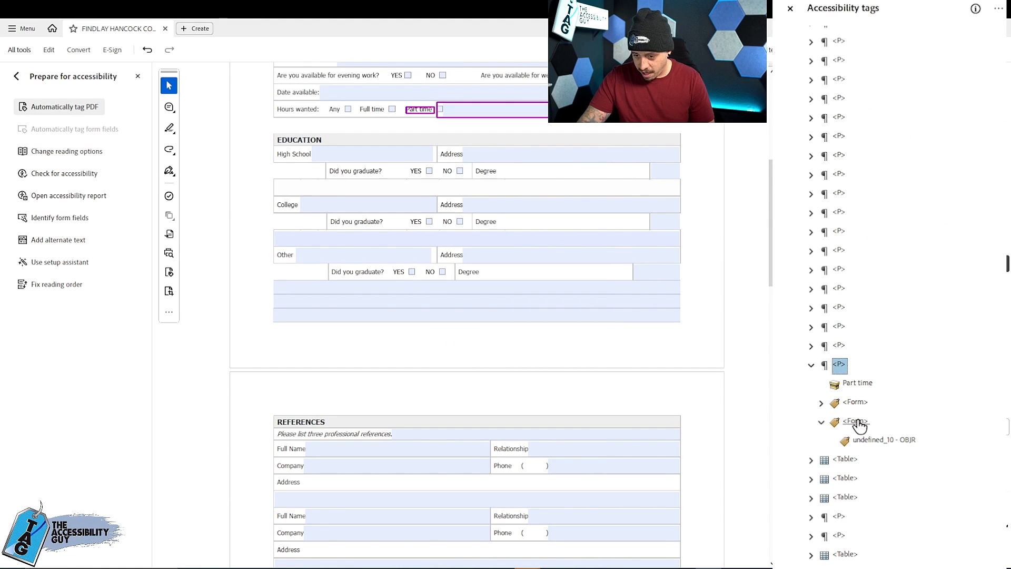
pyautogui.click(856, 422)
pyautogui.click(823, 420)
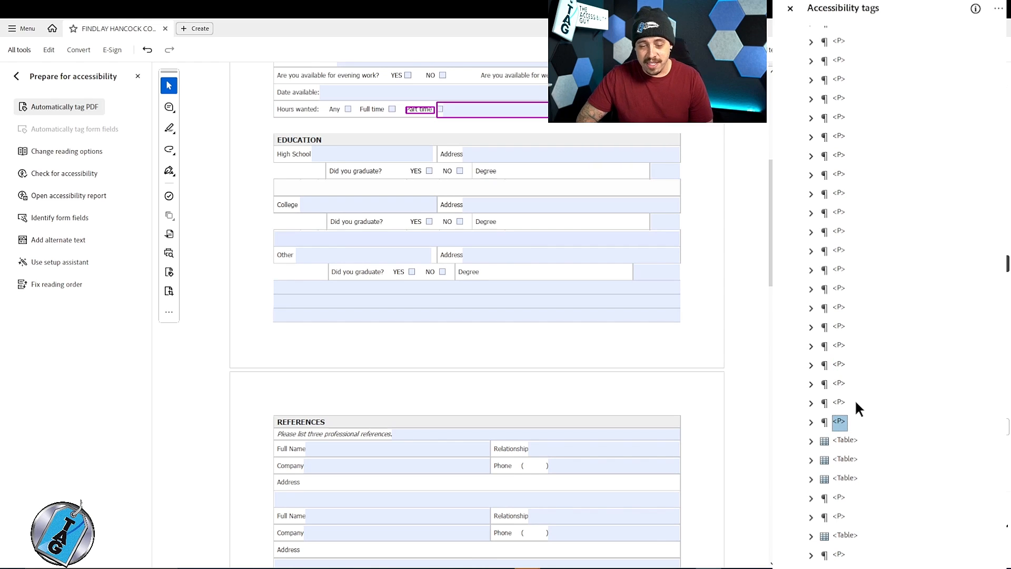
# - Check which Applicant Information labels the P tags above Part time mark, looking inside the Date available tag
pyautogui.click(855, 402)
pyautogui.press('Up')
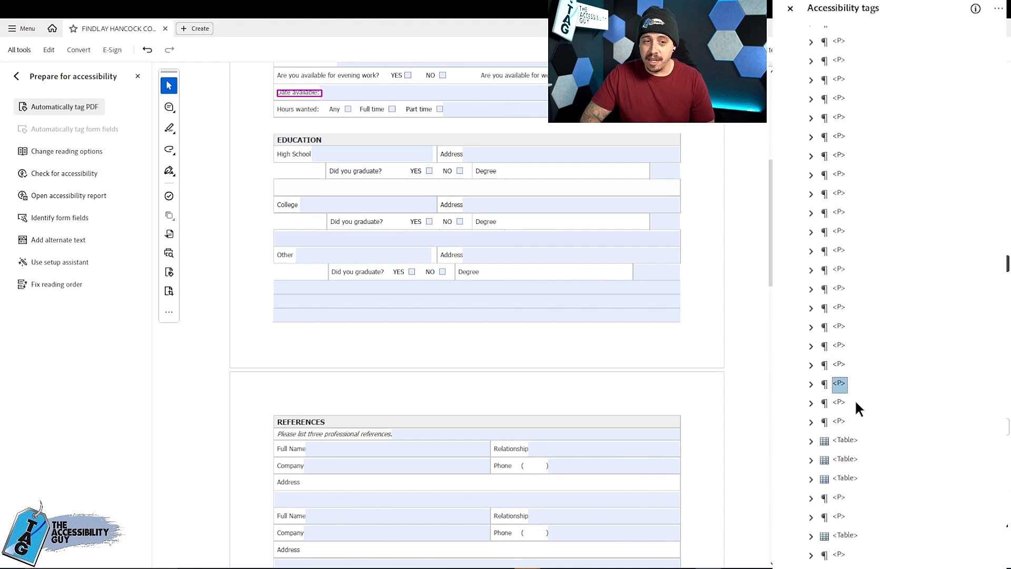
pyautogui.press('Right')
pyautogui.press('Down')
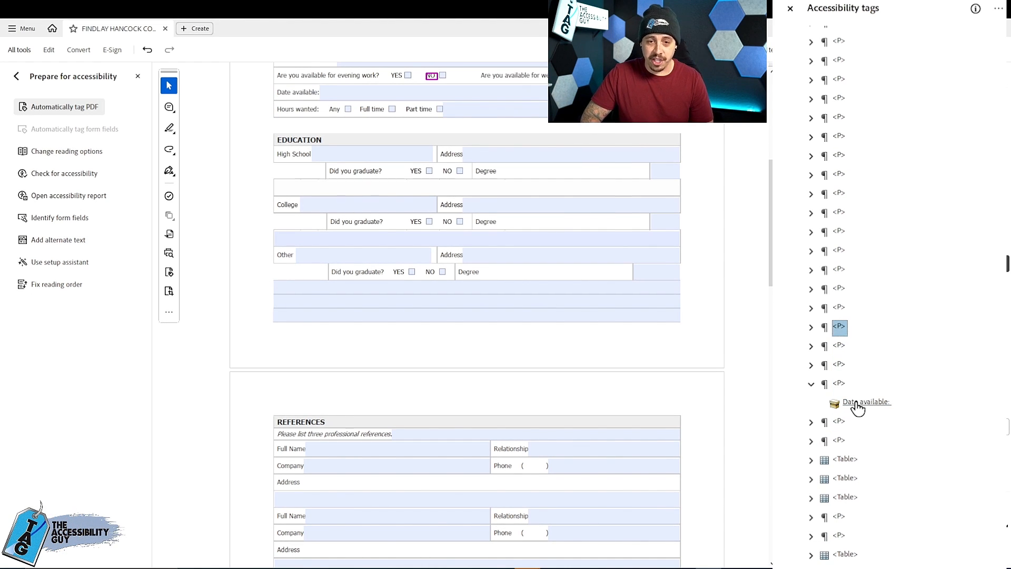
pyautogui.press('Up')
pyautogui.press('Up')
pyautogui.press('Up')
pyautogui.press('Up')
pyautogui.press('Up')
pyautogui.press('Up')
pyautogui.press('Up')
pyautogui.press('Up')
pyautogui.press('Up')
pyautogui.press('Up')
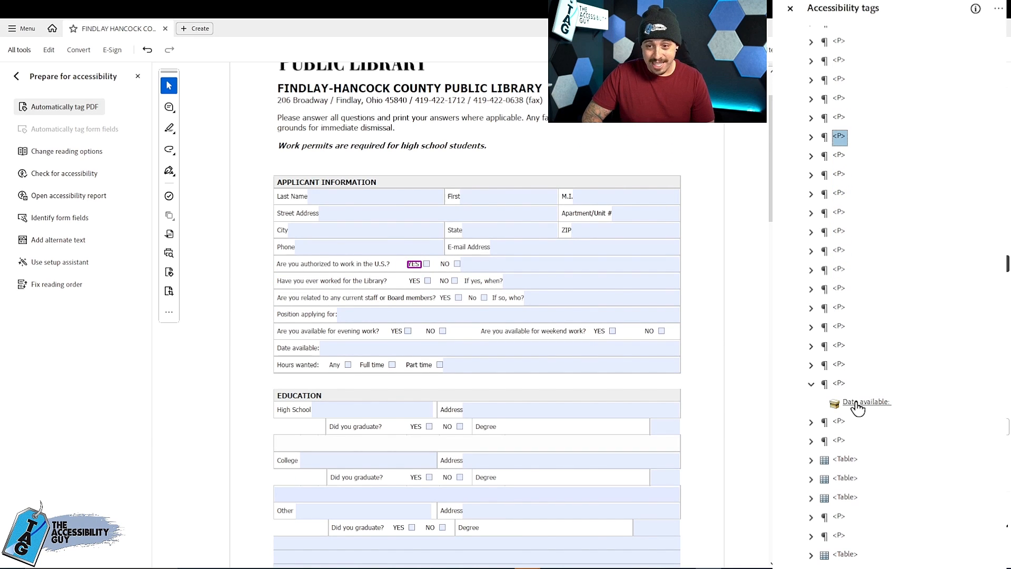
pyautogui.press('Up')
pyautogui.press('Up')
pyautogui.press('Up')
pyautogui.click(810, 384)
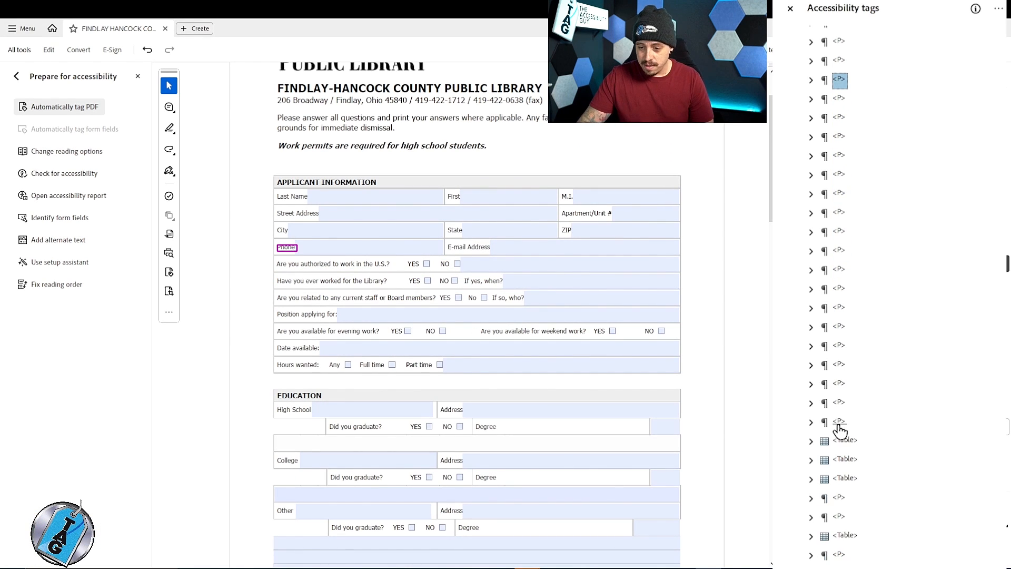
pyautogui.click(838, 423)
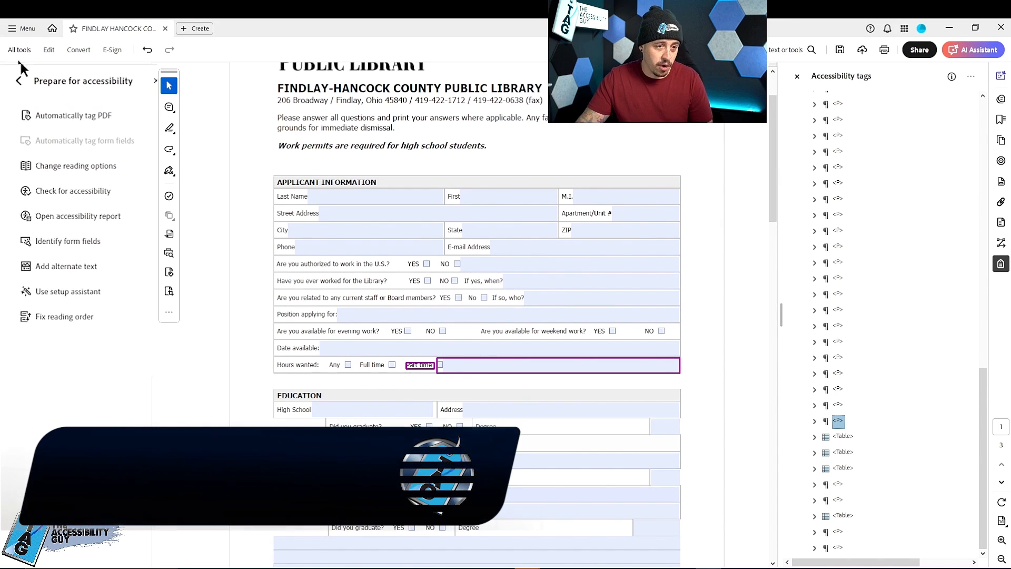
# - Switch to form editing and replace the Hours wanted Any Full time Part time text field's tooltip with wording starting "What hours are"
pyautogui.click(16, 77)
pyautogui.click(79, 226)
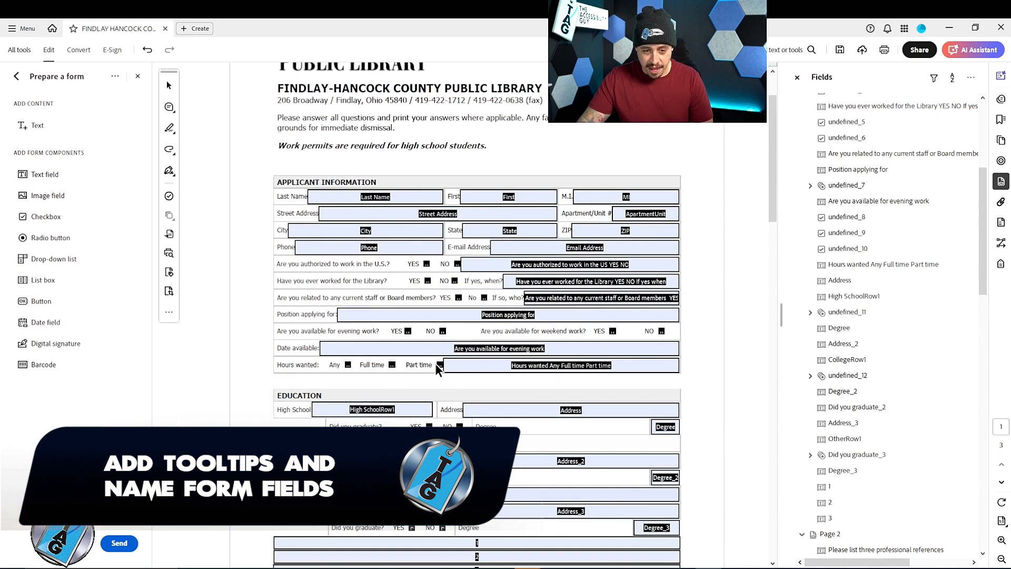
pyautogui.rightClick(464, 369)
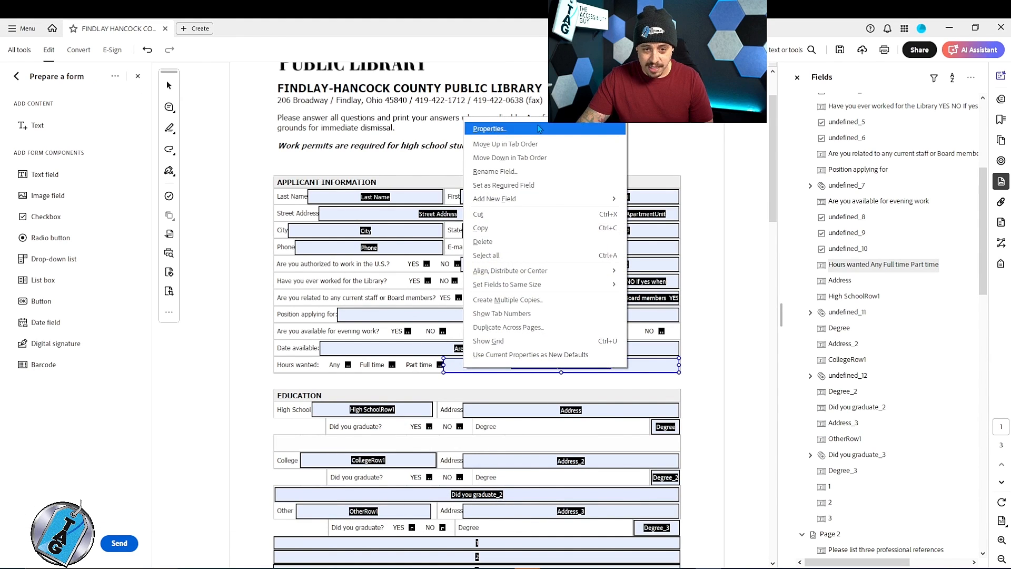
pyautogui.click(540, 129)
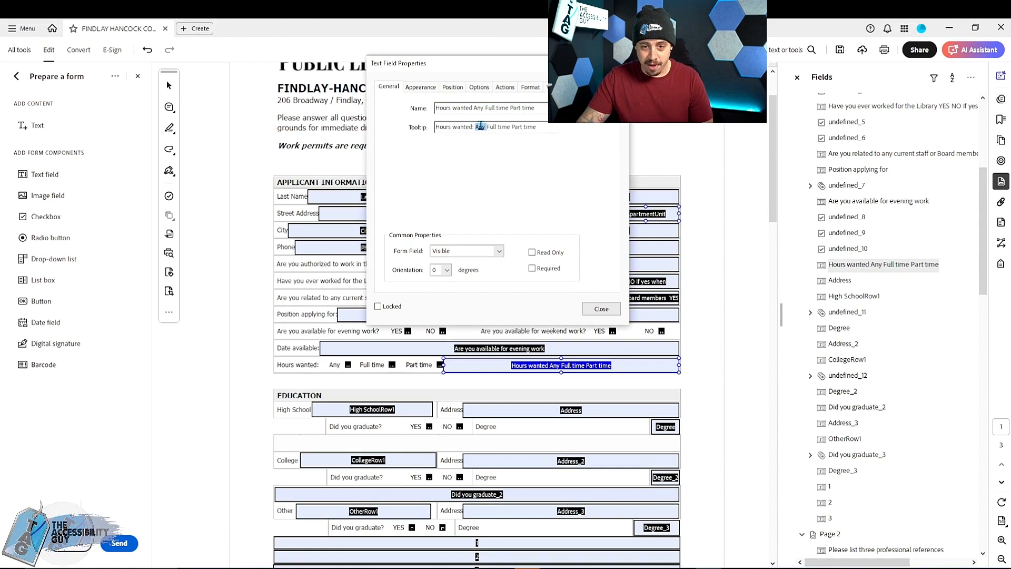
pyautogui.hotkey('ctrl', 'a')
pyautogui.write('What hours are')
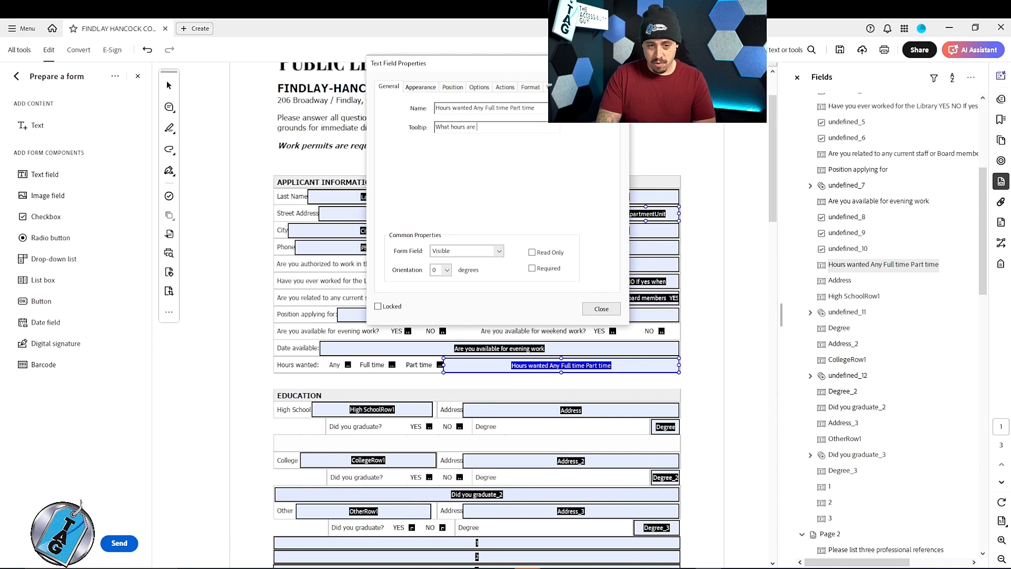
pyautogui.click(596, 311)
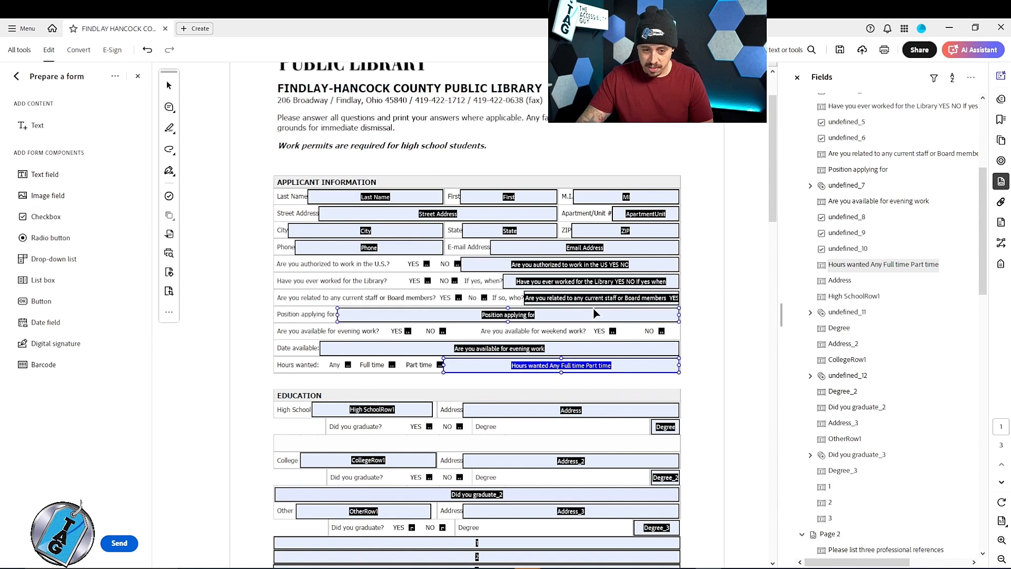
# - Rename the Part time checkbox field as Hours_parttime and set its tooltip to "Hours wanted: Part time"
pyautogui.rightClick(439, 365)
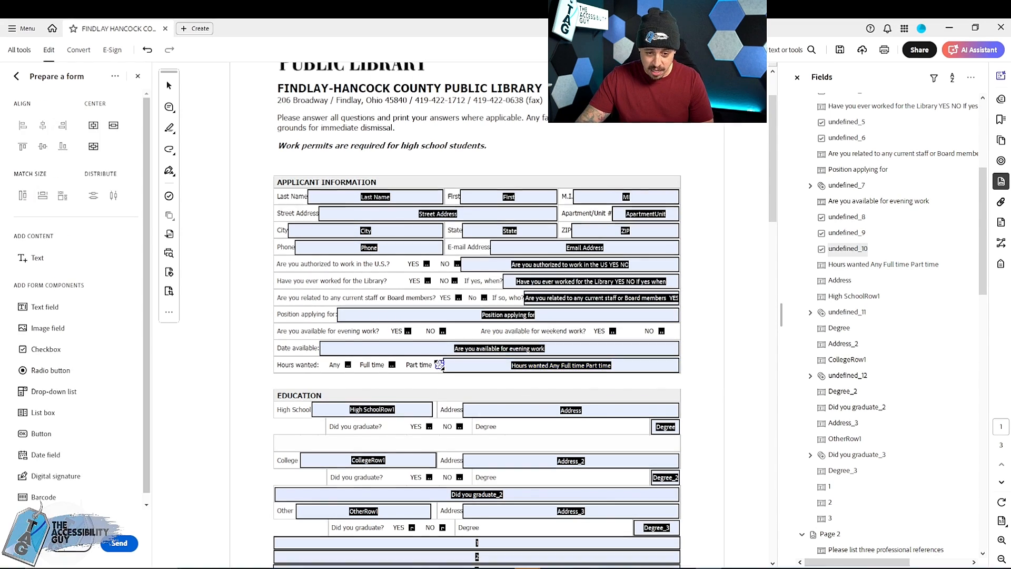
pyautogui.click(498, 128)
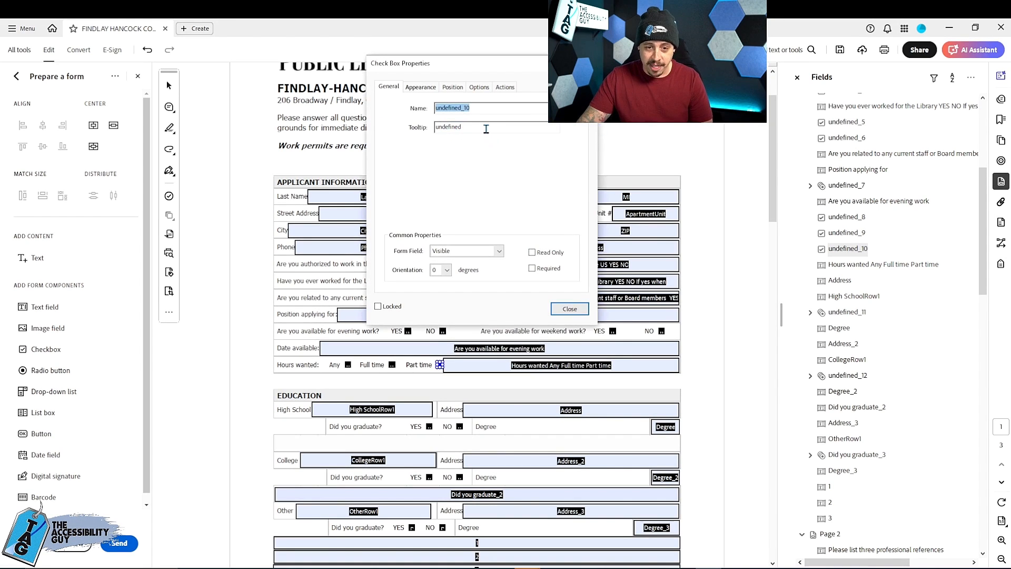
pyautogui.moveTo(473, 67); pyautogui.dragTo(505, 45)
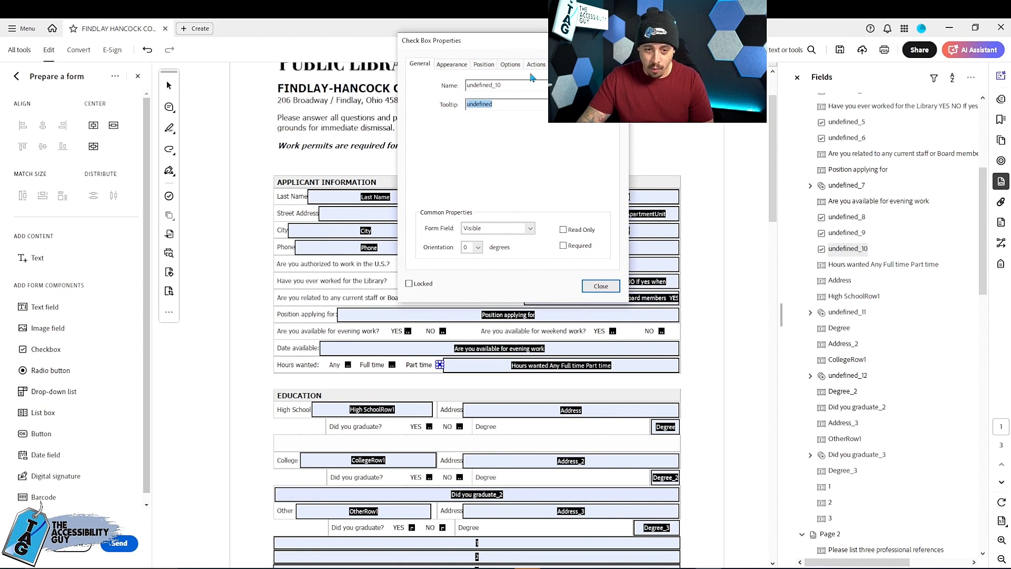
pyautogui.write('Hours_parttime')
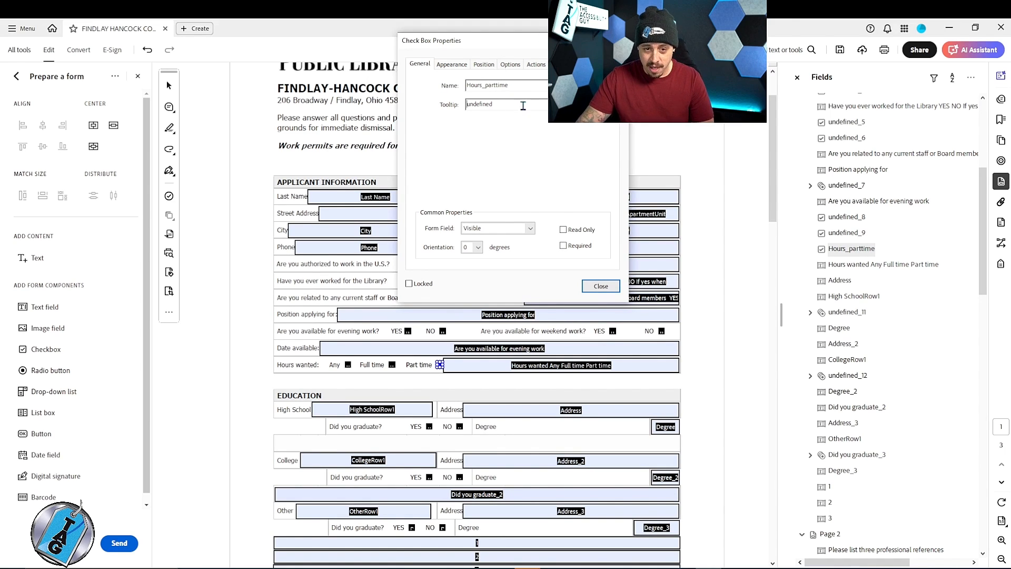
pyautogui.write('Hours wan')
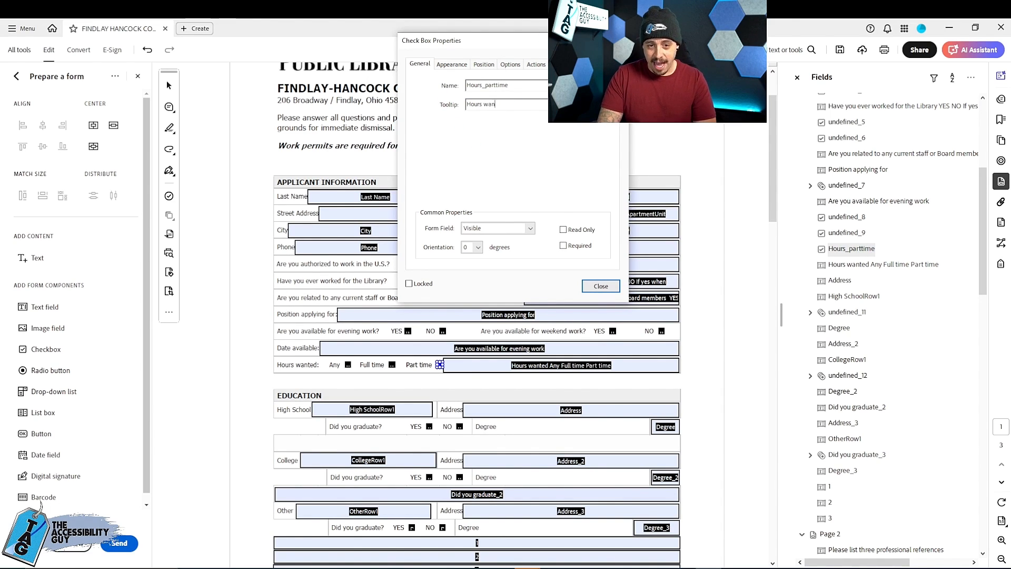
pyautogui.write('ted: Part time')
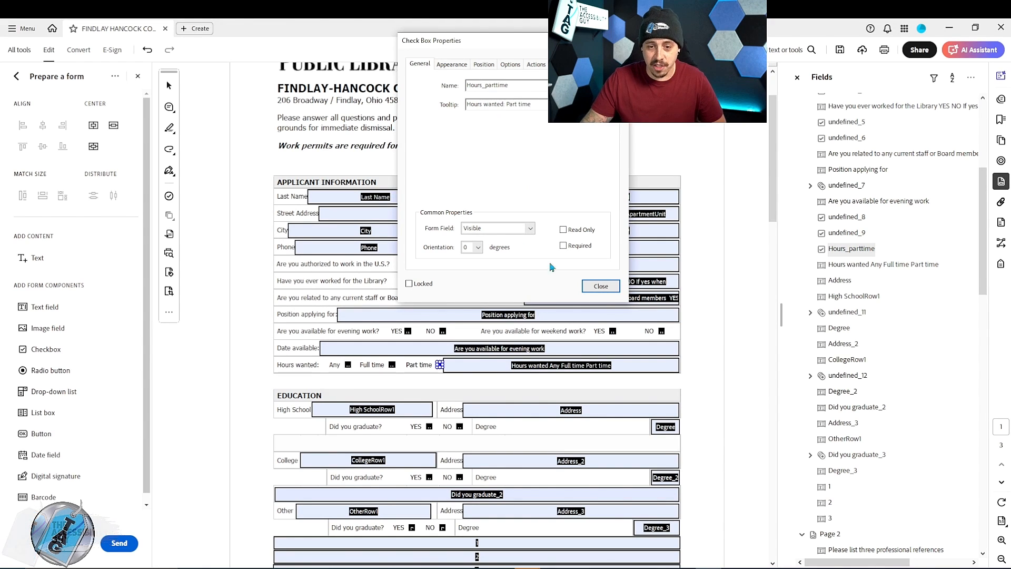
pyautogui.click(600, 285)
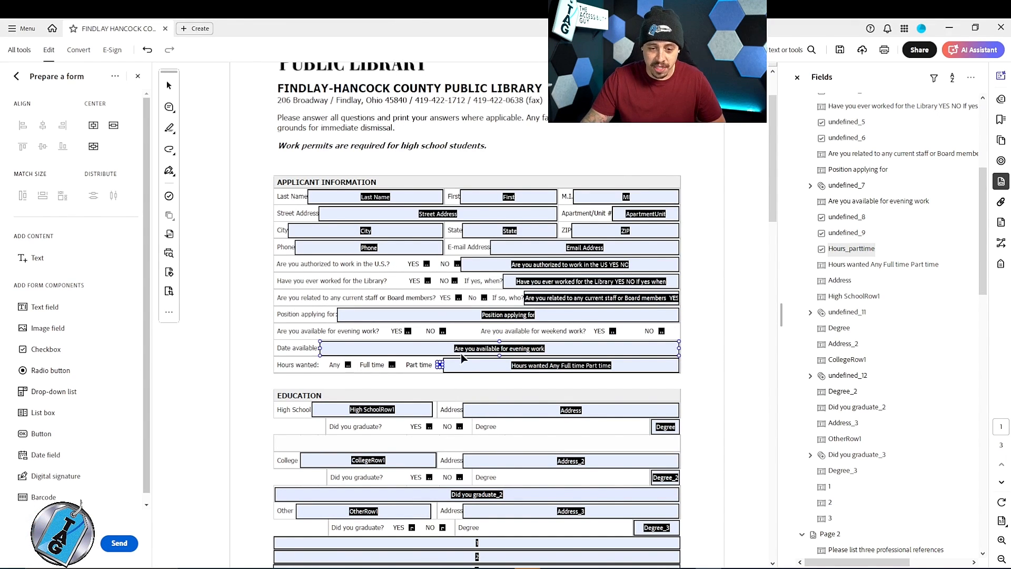
# - Return to the accessibility tag tree and collapse the DUMMY CONTAINER tag below the H2
pyautogui.click(1001, 263)
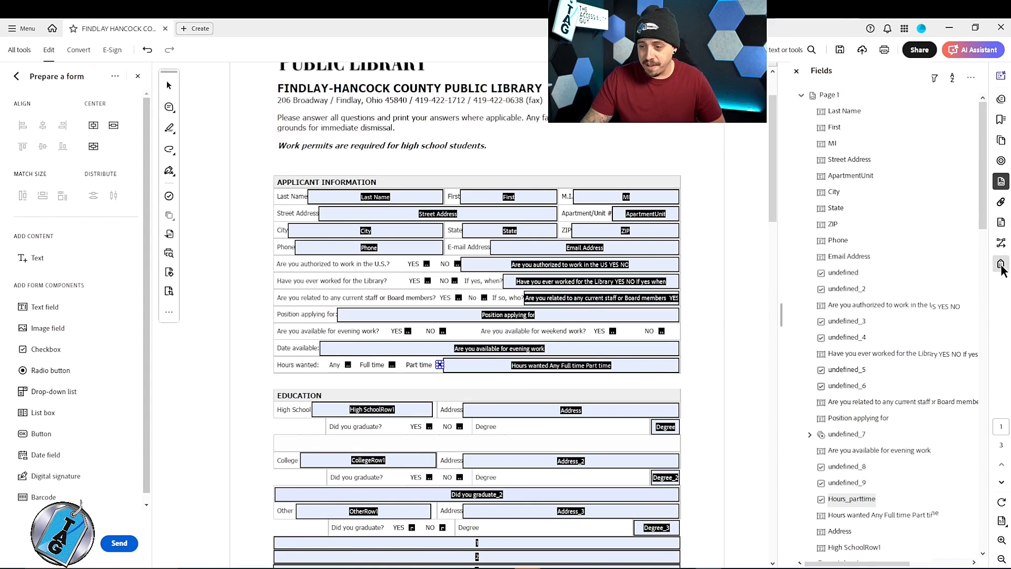
pyautogui.click(839, 114)
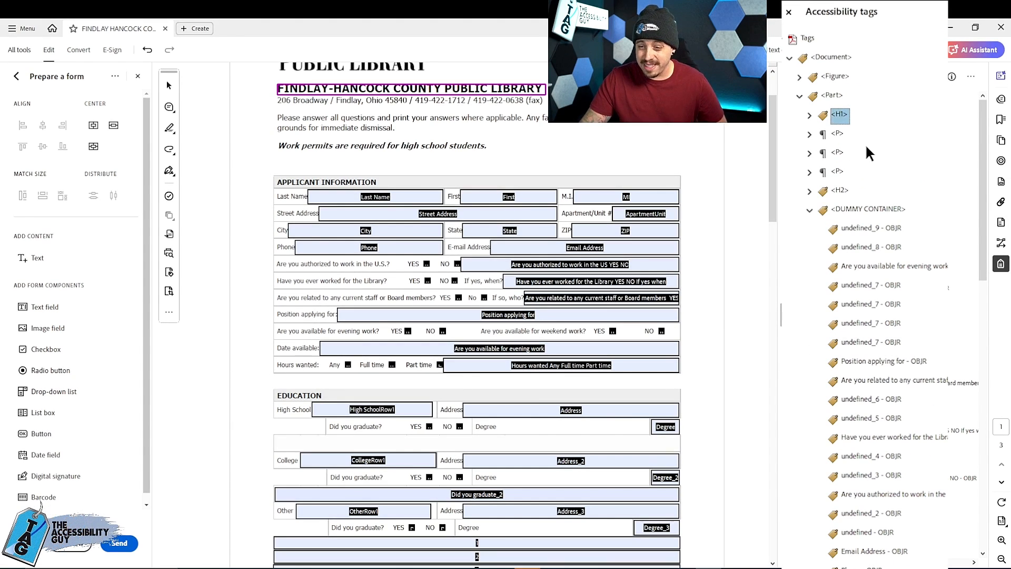
pyautogui.click(837, 134)
pyautogui.press('Down')
pyautogui.press('Down')
pyautogui.press('Down')
pyautogui.press('Down')
pyautogui.press('Left')
# - Step through the P tags after the DUMMY CONTAINER and check which form labels each one marks on the page
pyautogui.press('Down')
pyautogui.press('Down')
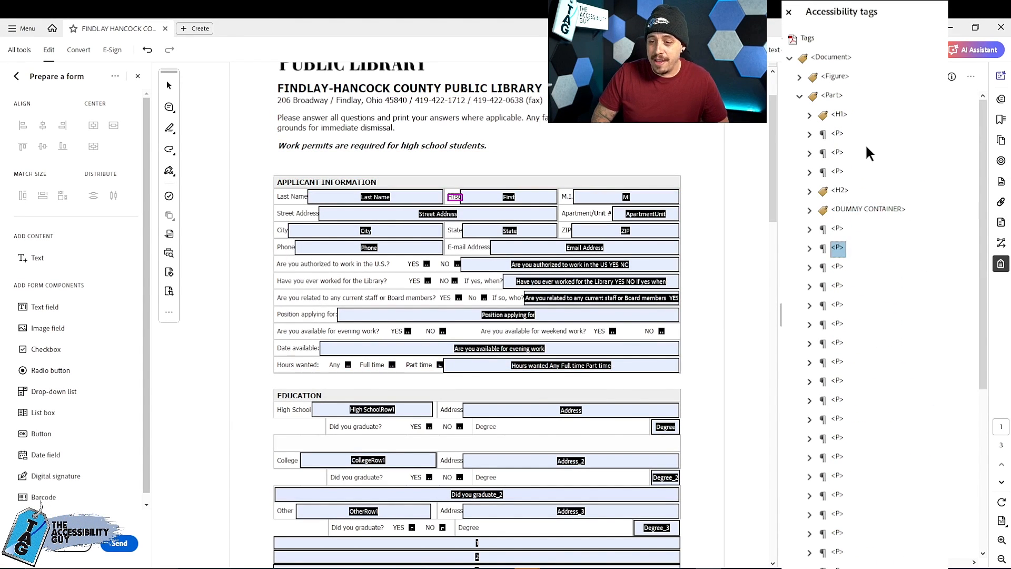
pyautogui.press('Down')
pyautogui.press('Down')
pyautogui.press('Down')
pyautogui.press('Down')
pyautogui.press('Down')
pyautogui.press('Down')
pyautogui.press('Down')
pyautogui.press('Down')
pyautogui.press('Down')
pyautogui.press('Down')
pyautogui.press('Down')
pyautogui.press('Down')
pyautogui.press('Down')
pyautogui.press('Down')
pyautogui.press('Down')
pyautogui.press('Down')
pyautogui.press('Down')
pyautogui.press('Down')
pyautogui.press('Down')
pyautogui.press('Down')
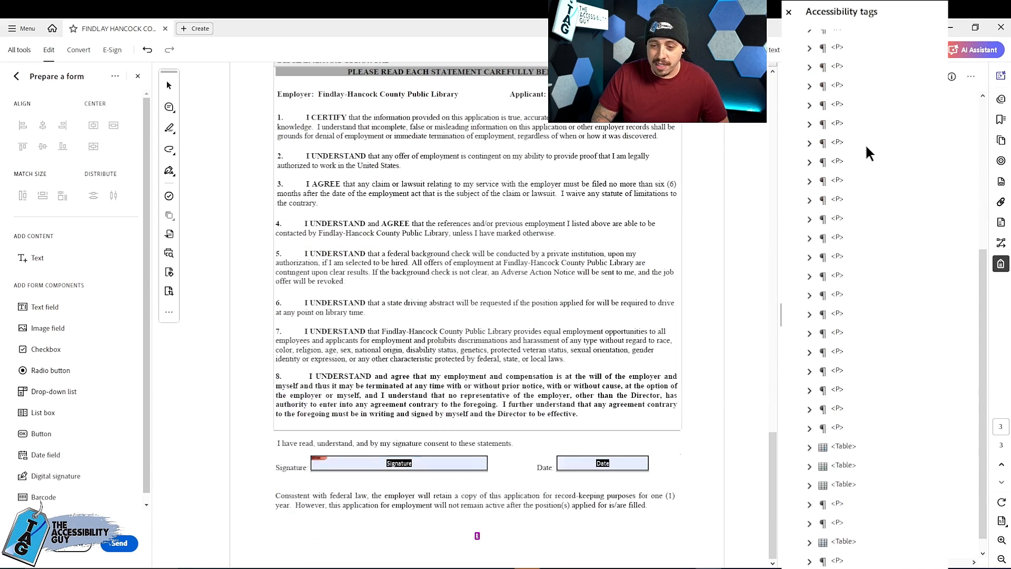
pyautogui.press('Up')
pyautogui.press('Up')
pyautogui.press('Up')
pyautogui.press('Up')
pyautogui.press('Up')
pyautogui.press('Up')
pyautogui.press('Up')
pyautogui.press('Up')
pyautogui.press('Up')
pyautogui.press('Up')
pyautogui.press('Up')
pyautogui.press('Up')
pyautogui.press('Up')
pyautogui.press('Up')
pyautogui.press('Up')
pyautogui.press('Up')
pyautogui.press('Up')
pyautogui.press('Up')
pyautogui.press('Up')
pyautogui.press('Up')
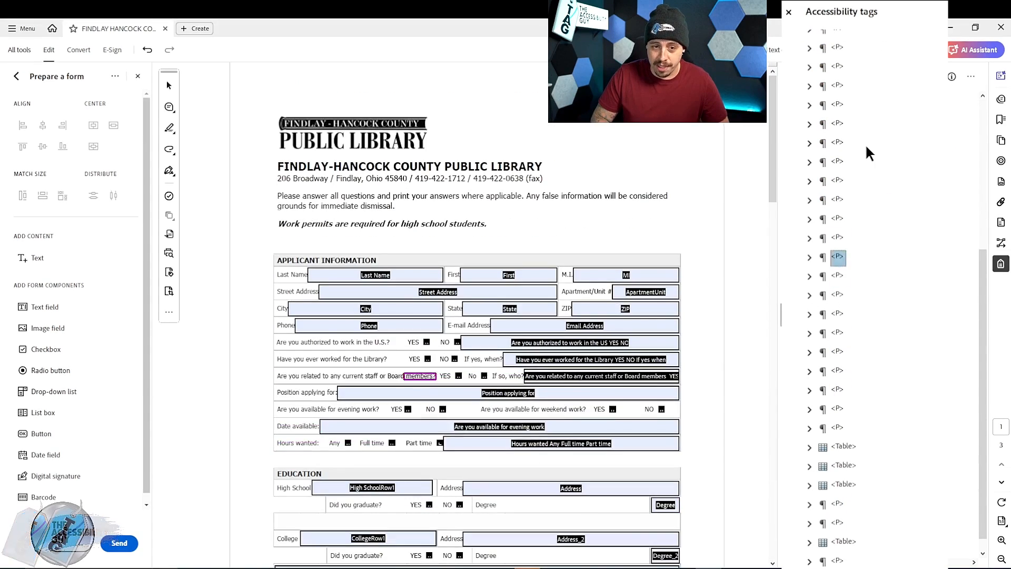